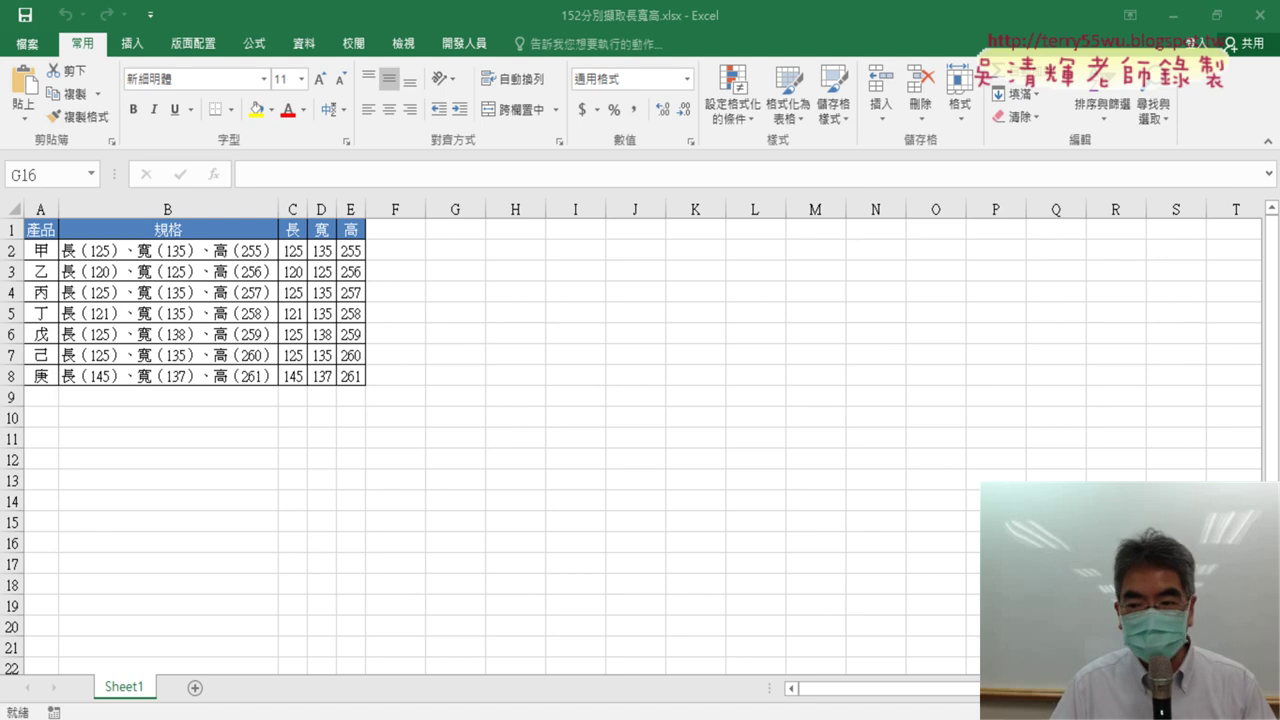
Zoom in on the workbook and scroll up so rows 1–13 of the spec table show larger.
{"action": "left_click", "coordinate": [456, 543]}
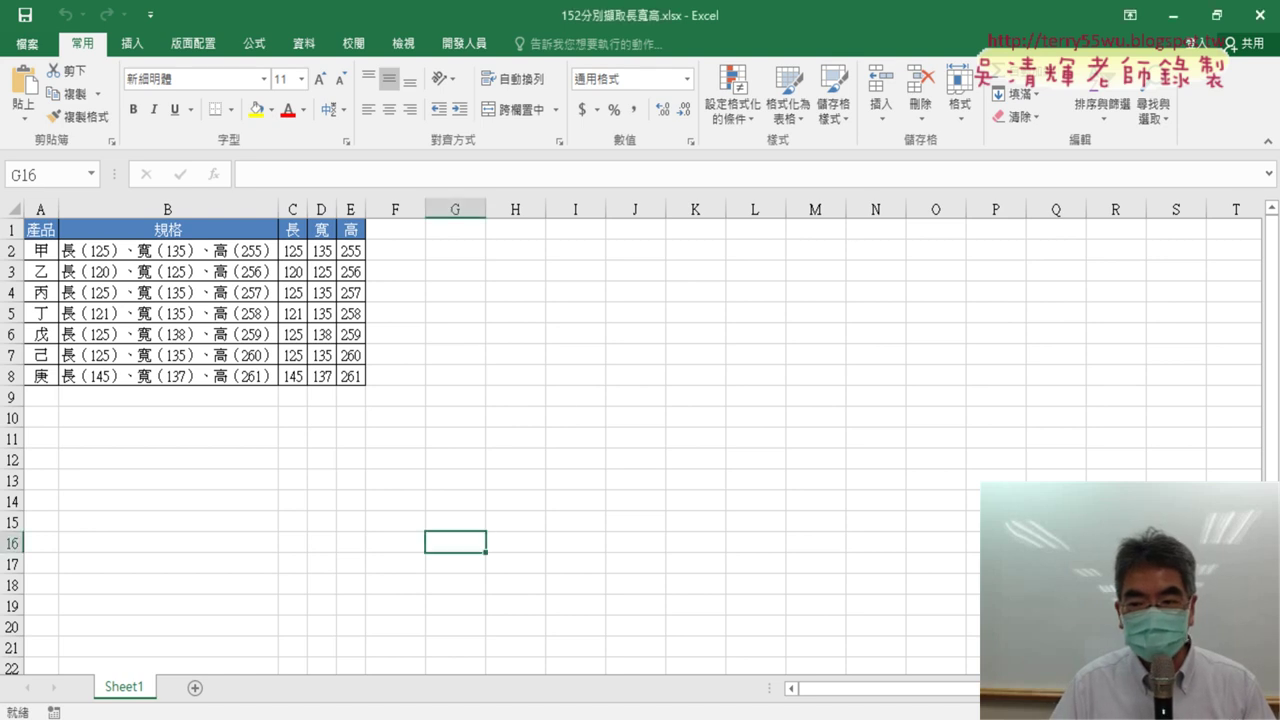
{"action": "scroll", "coordinate": [456, 543], "scroll_direction": "up", "scroll_amount": 5}
{"action": "scroll", "coordinate": [878, 527], "scroll_direction": "up", "scroll_amount": 1}
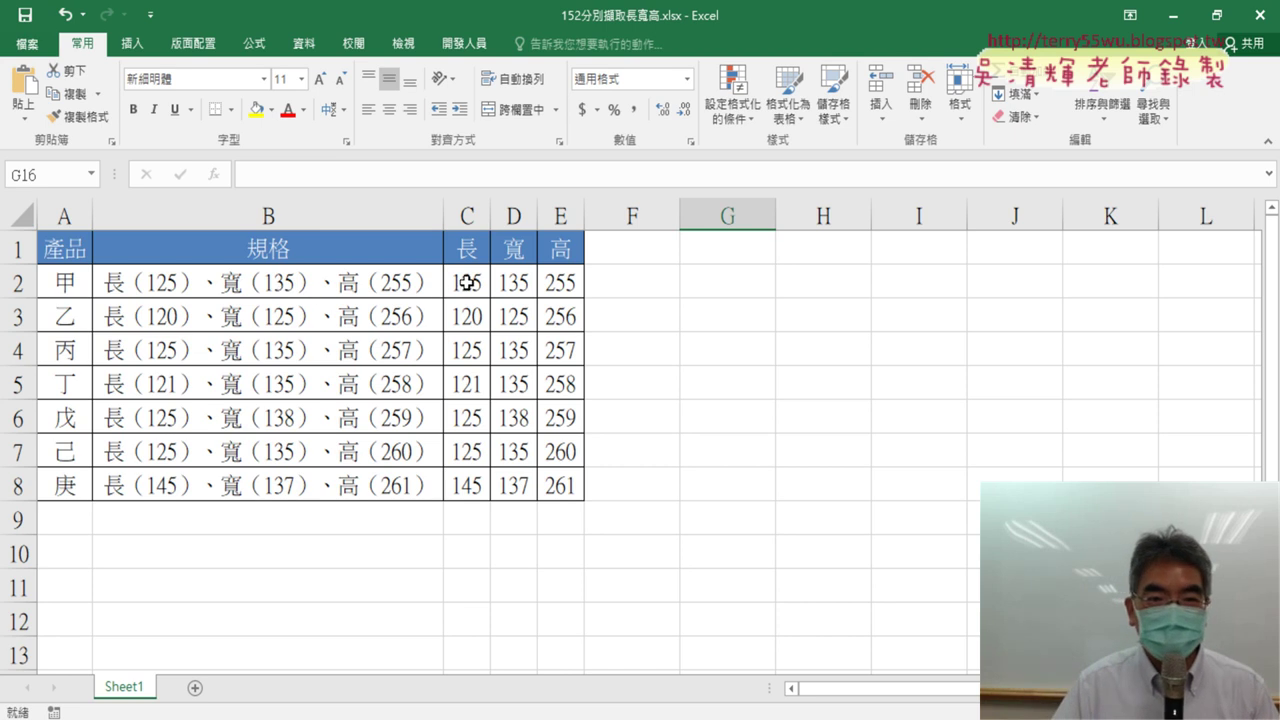
Delete the existing 長, 寬, 高 values in C2:E8.
{"action": "left_click_drag", "start_coordinate": [466, 283], "coordinate": [548, 490]}
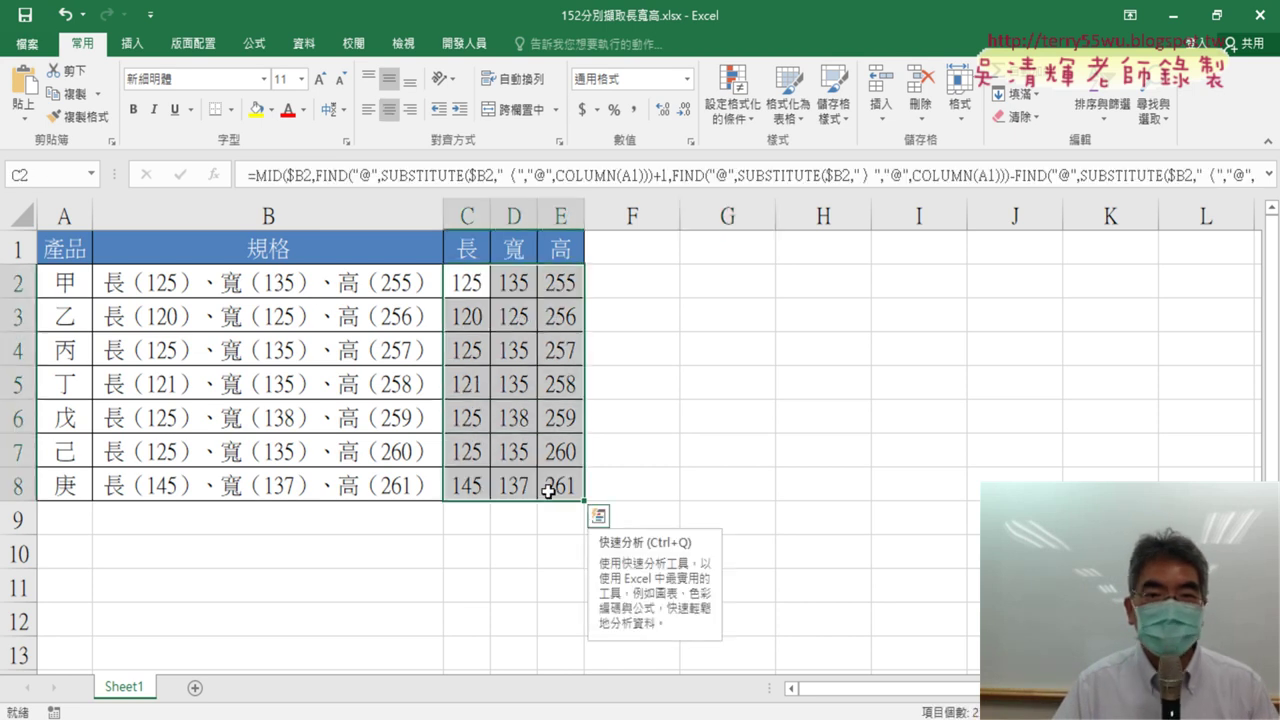
{"action": "key", "text": "Delete"}
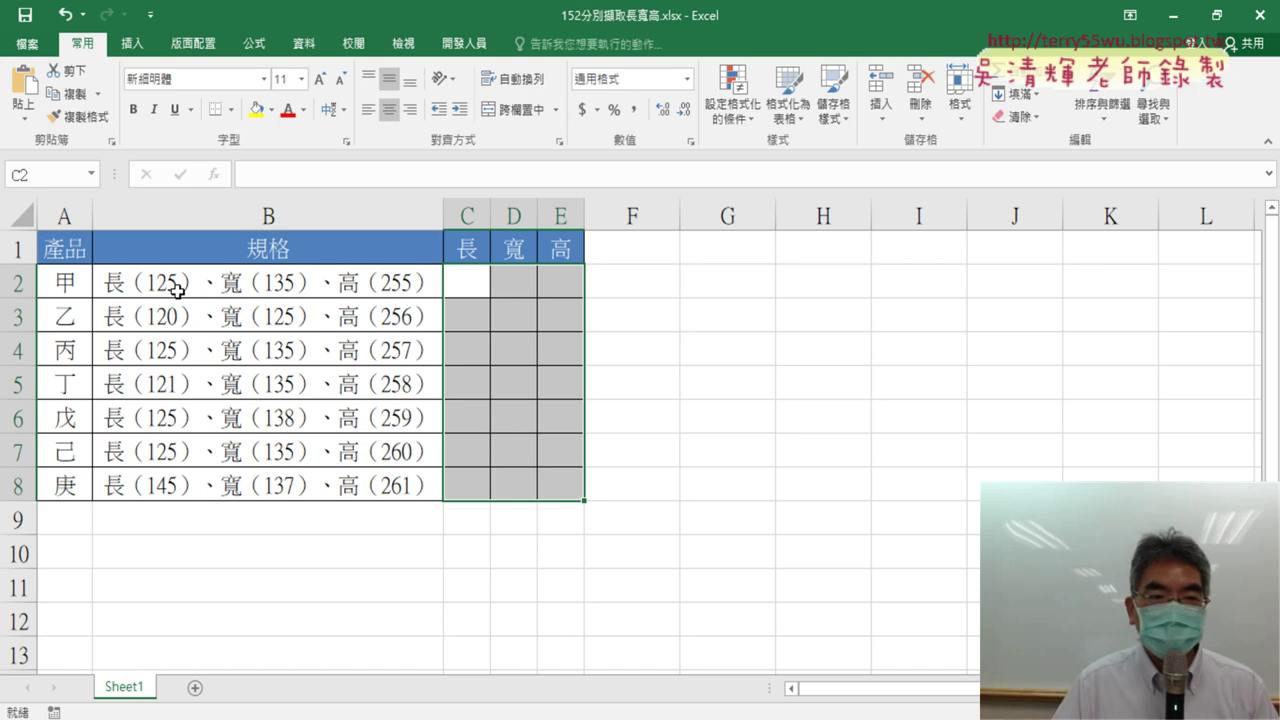
{"action": "left_click", "coordinate": [134, 289]}
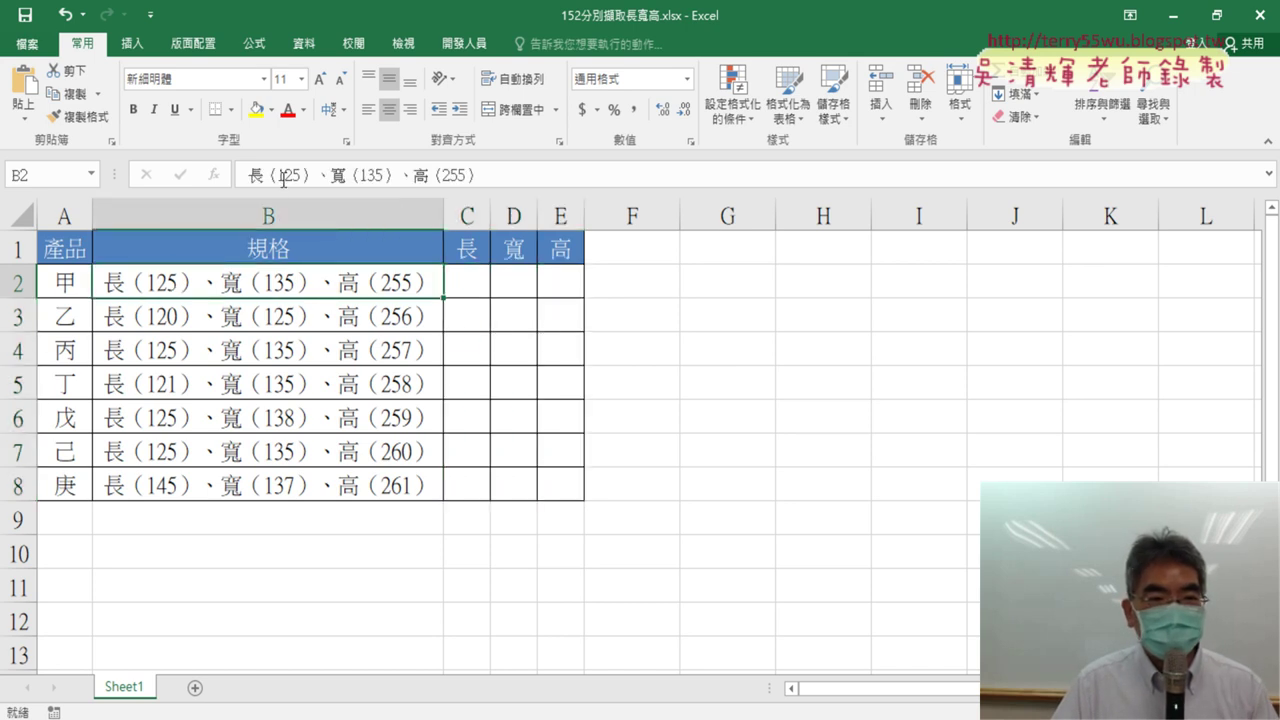
{"action": "left_click", "coordinate": [266, 176]}
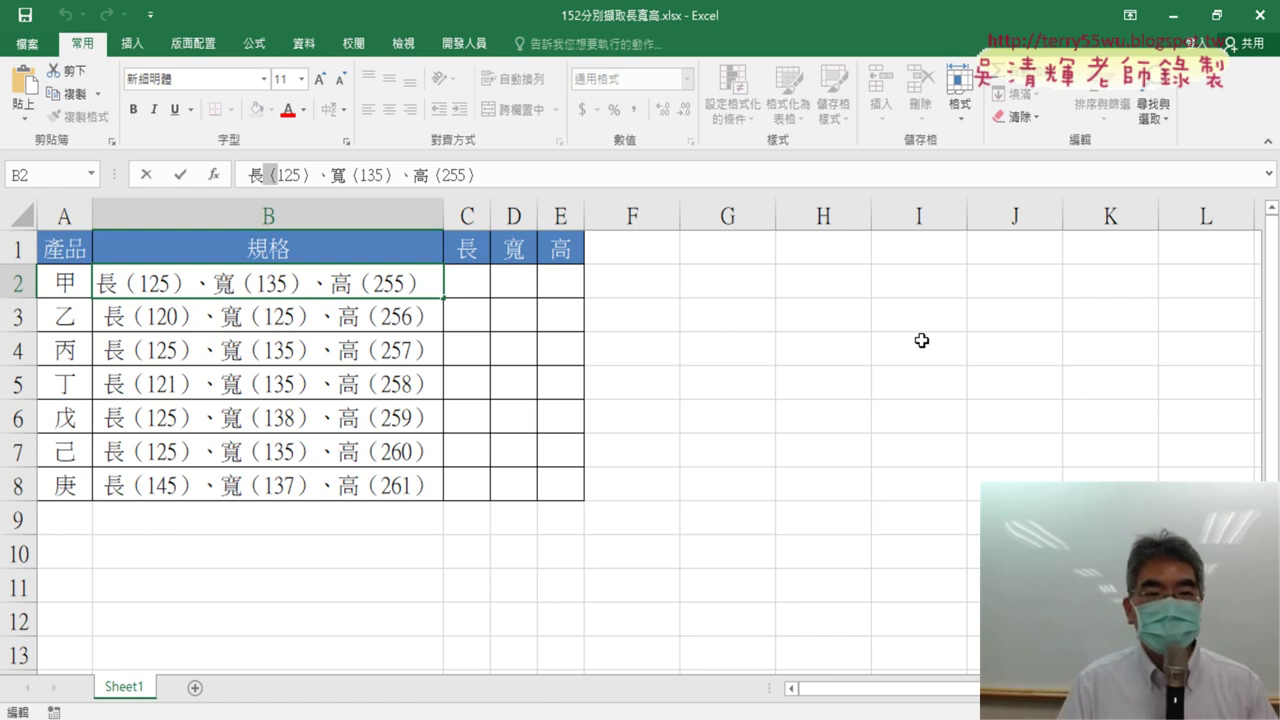
{"action": "left_click", "coordinate": [146, 174]}
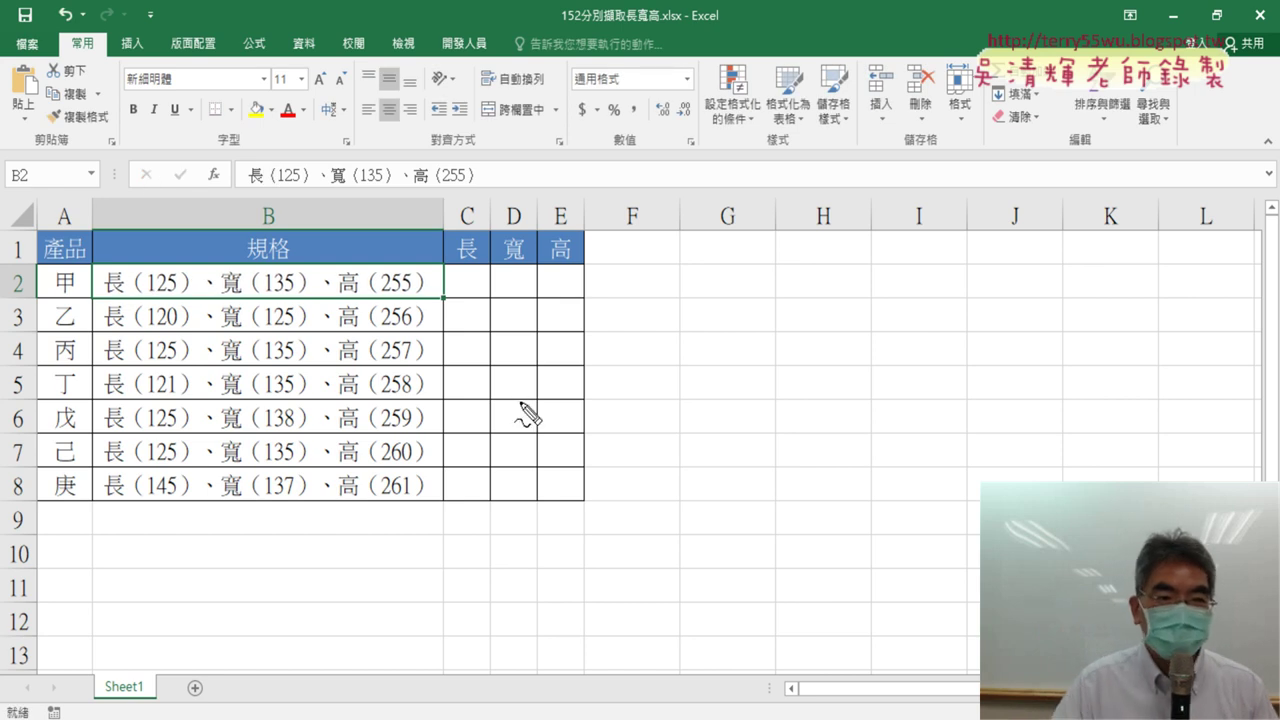
{"action": "left_click_drag", "start_coordinate": [145, 297], "coordinate": [178, 298]}
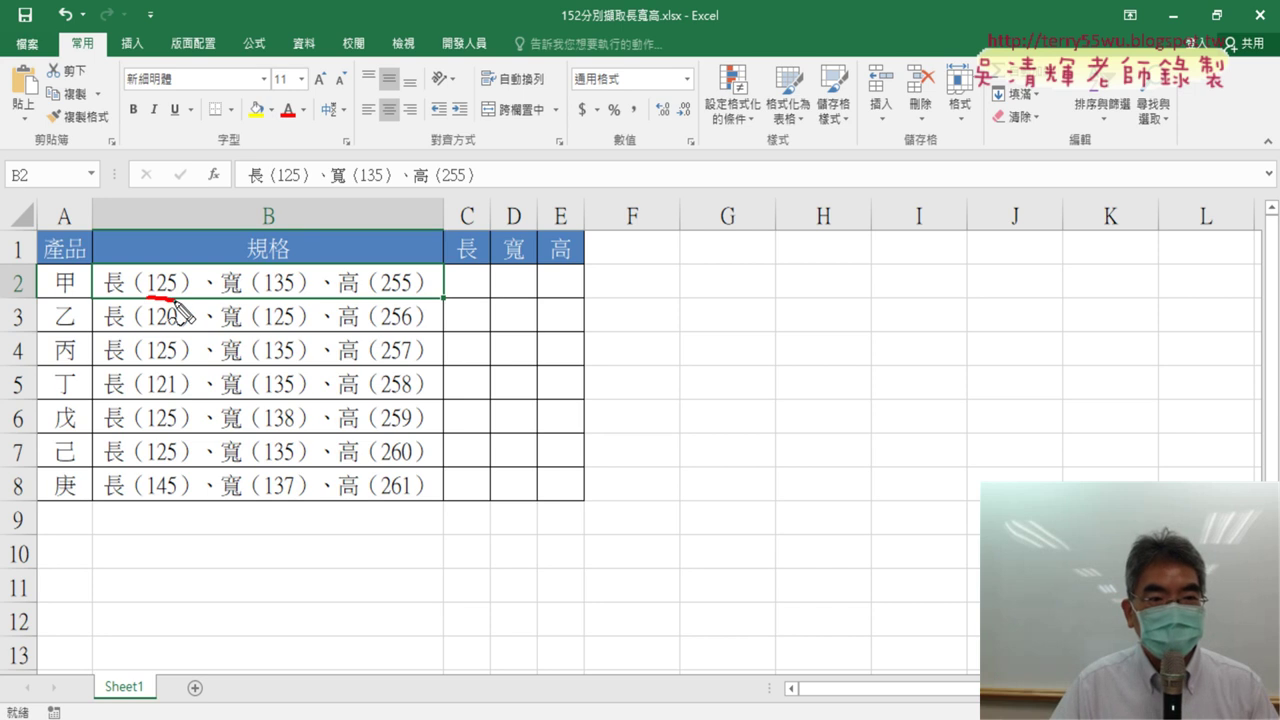
{"action": "left_click_drag", "start_coordinate": [267, 297], "coordinate": [289, 296]}
{"action": "mouse_move", "coordinate": [377, 297]}
{"action": "left_mouse_down"}
{"action": "mouse_move", "coordinate": [461, 297]}
{"action": "mouse_move", "coordinate": [478, 278]}
{"action": "mouse_move", "coordinate": [570, 296]}
{"action": "mouse_move", "coordinate": [572, 281]}
{"action": "left_mouse_up"}
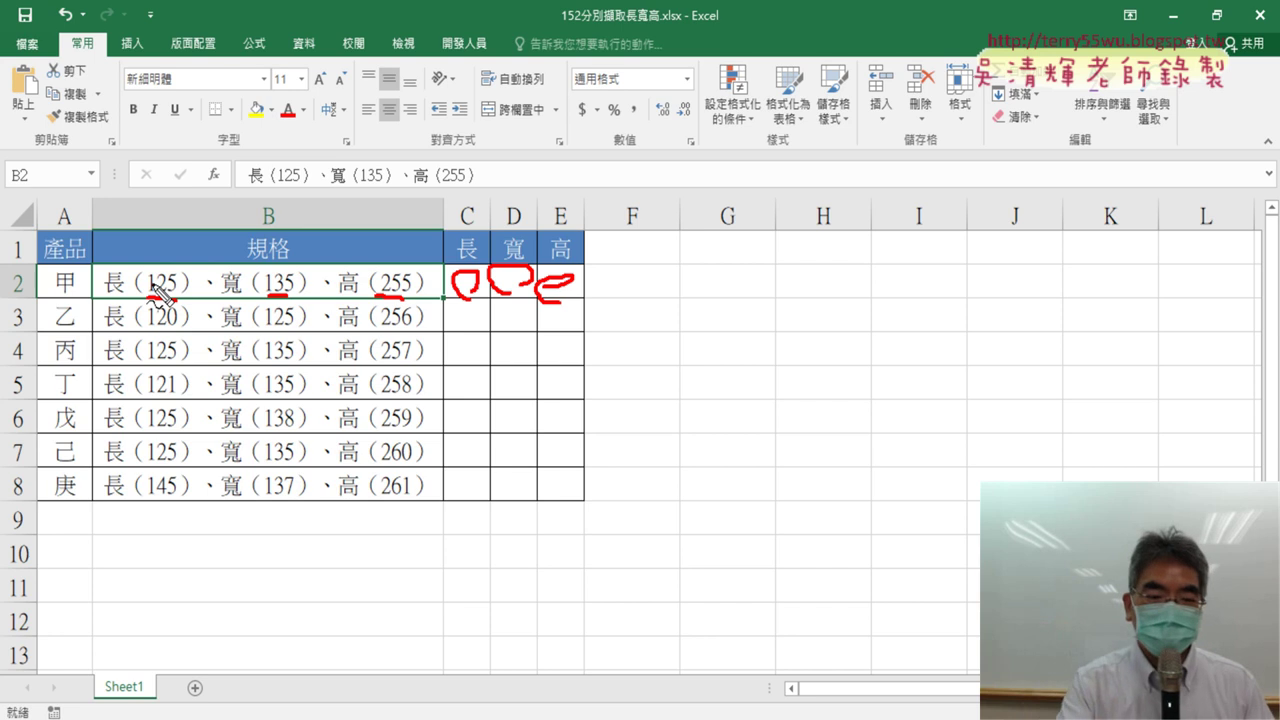
{"action": "key", "text": "Escape"}
{"action": "left_click", "coordinate": [153, 288]}
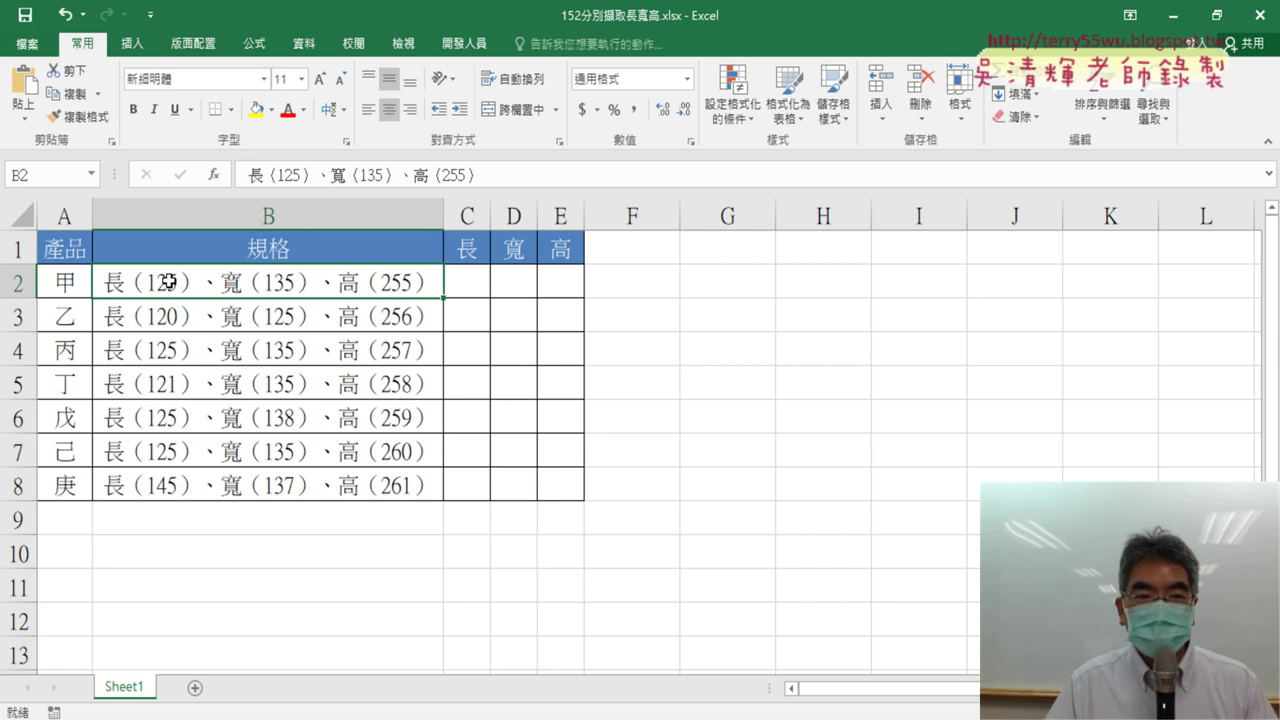
{"action": "left_click", "coordinate": [466, 282]}
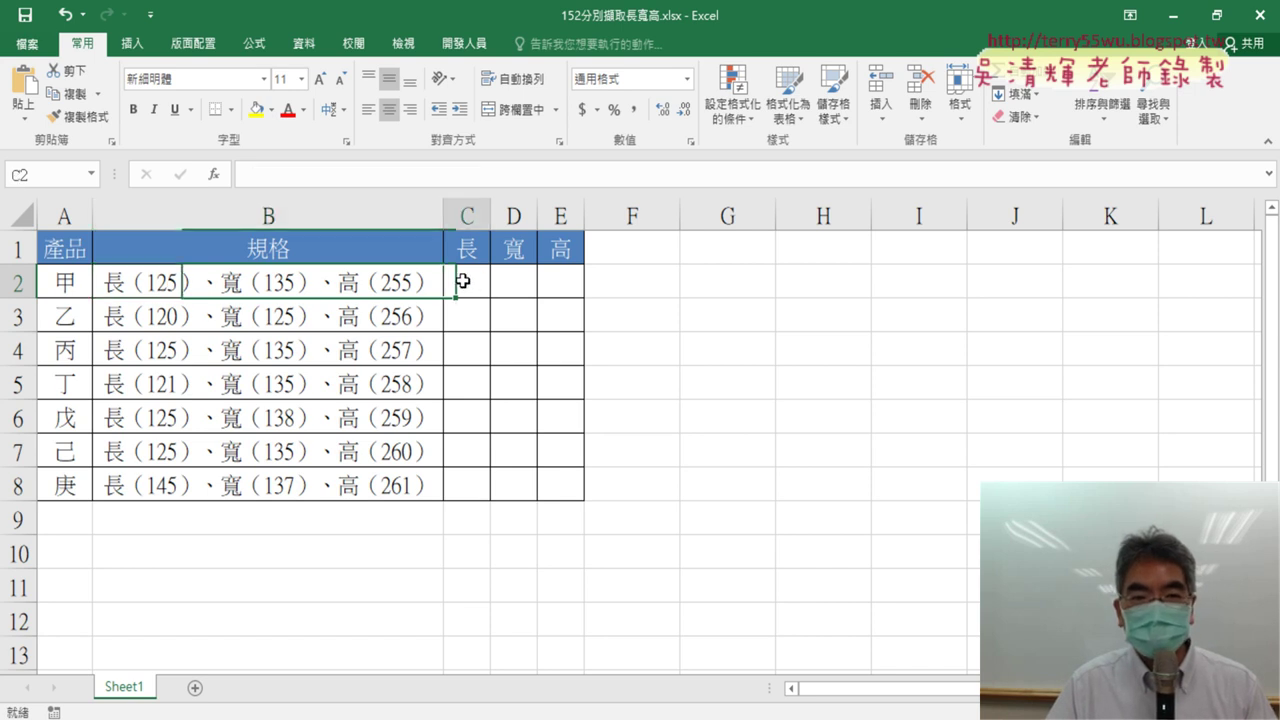
{"action": "left_click", "coordinate": [516, 282]}
{"action": "left_click", "coordinate": [562, 285]}
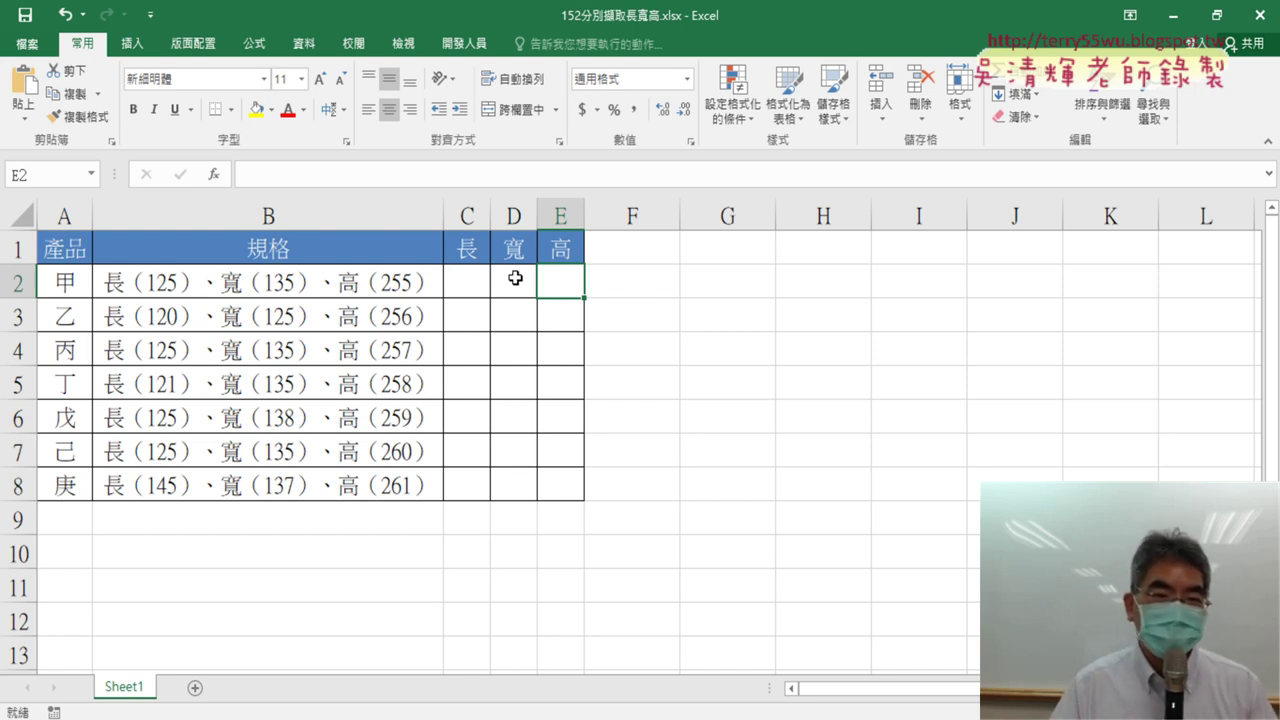
{"action": "left_click", "coordinate": [145, 288]}
{"action": "double_click", "coordinate": [146, 285]}
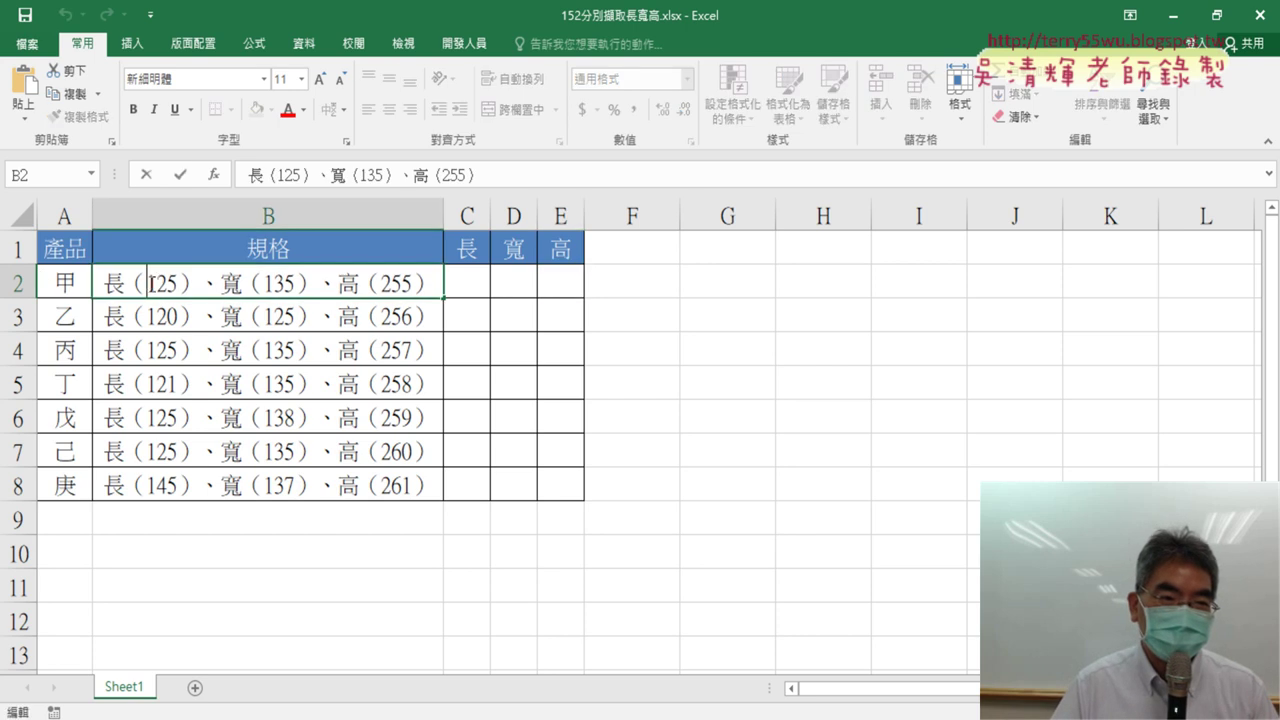
{"action": "left_click_drag", "start_coordinate": [146, 285], "coordinate": [179, 289]}
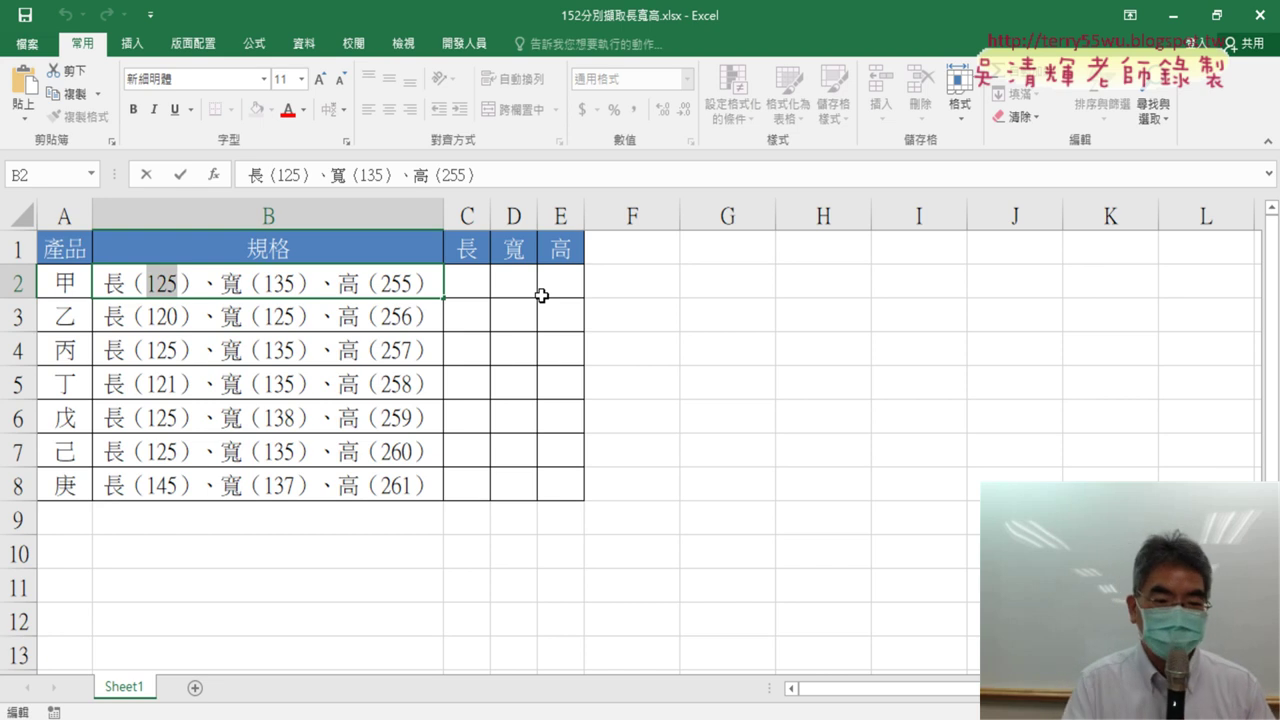
{"action": "key", "text": "Escape"}
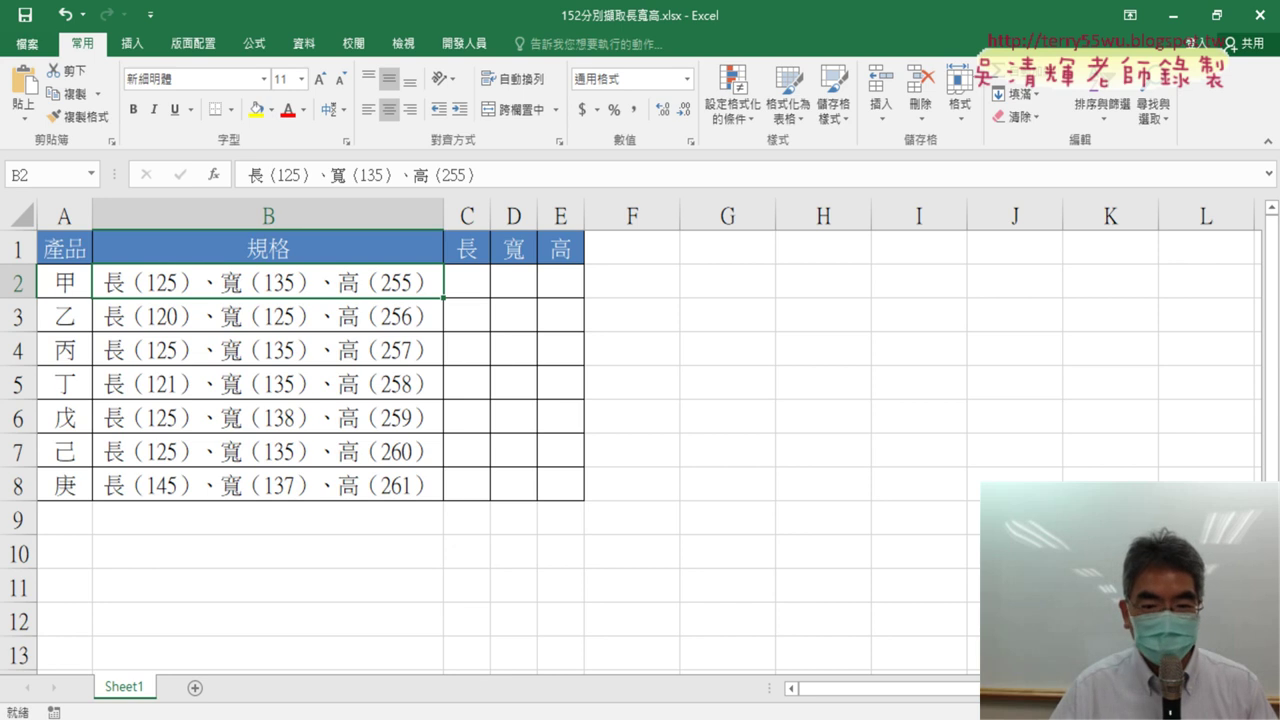
{"action": "key", "text": "alt+Tab"}
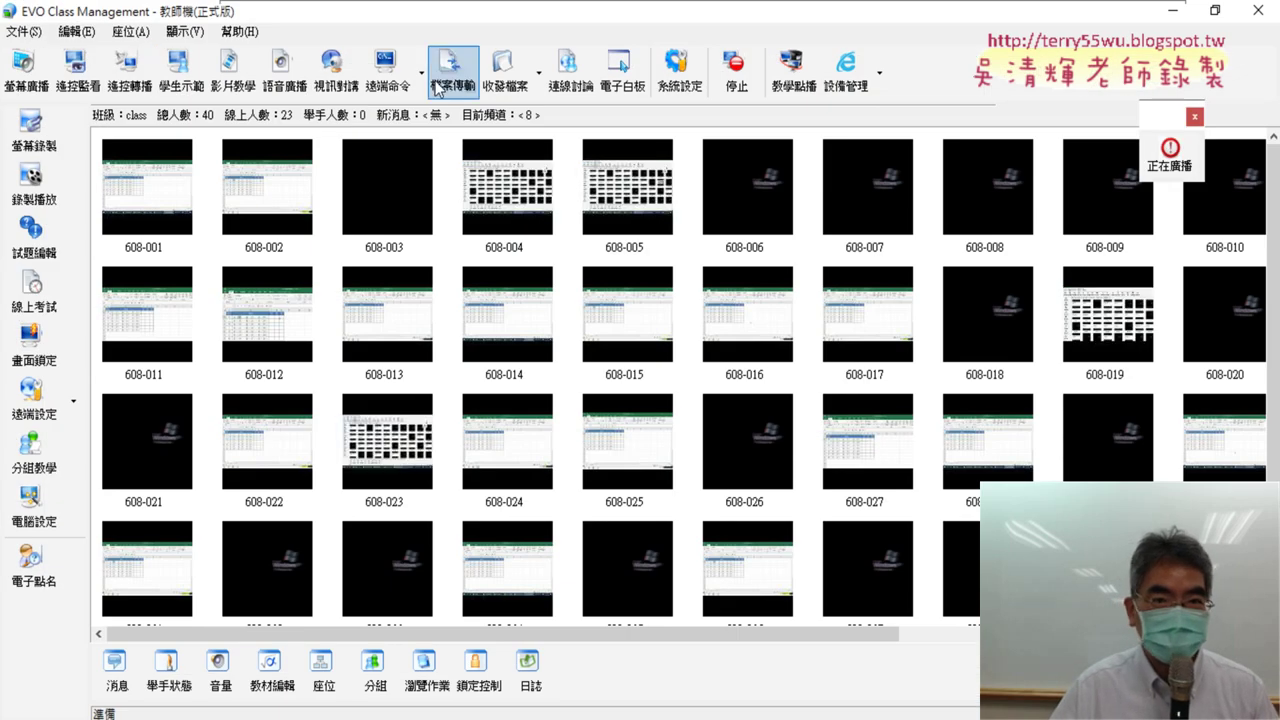
{"action": "left_click", "coordinate": [733, 88]}
{"action": "key", "text": "alt+Tab"}
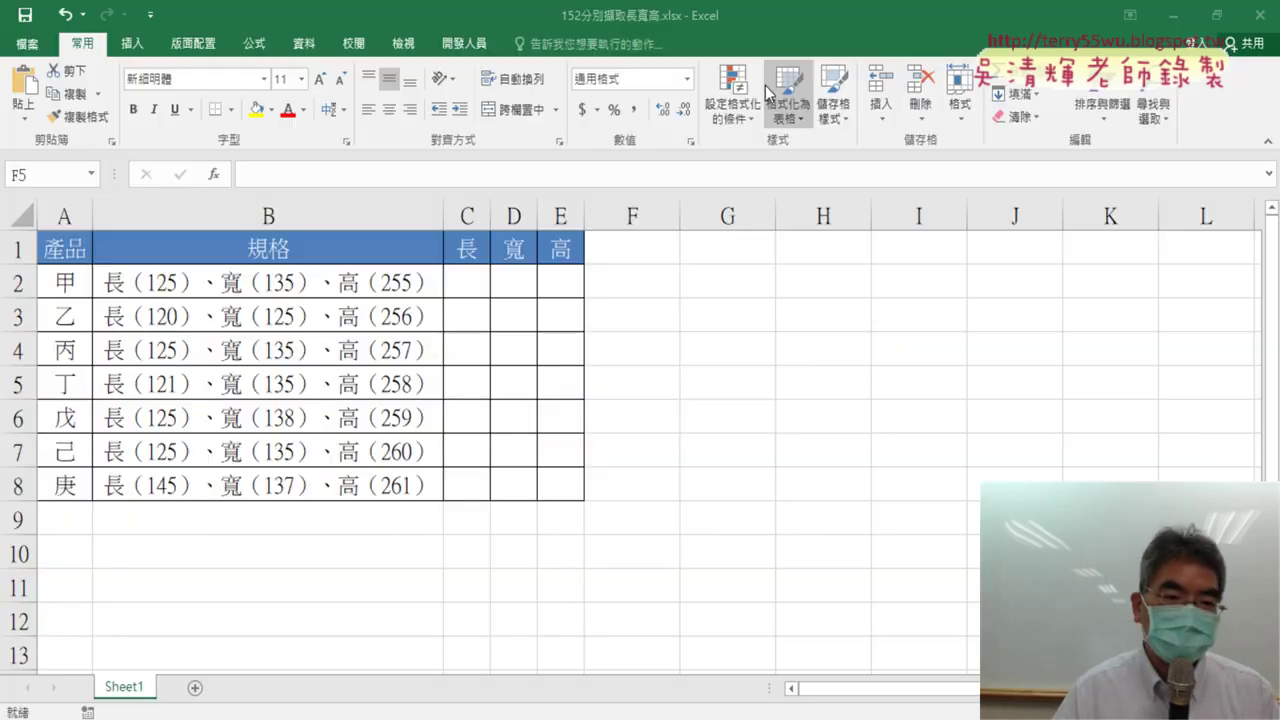
Enter =MID(B2,3,3) in C2 (giving 125) and fill it down through C8.
{"action": "left_click", "coordinate": [468, 279]}
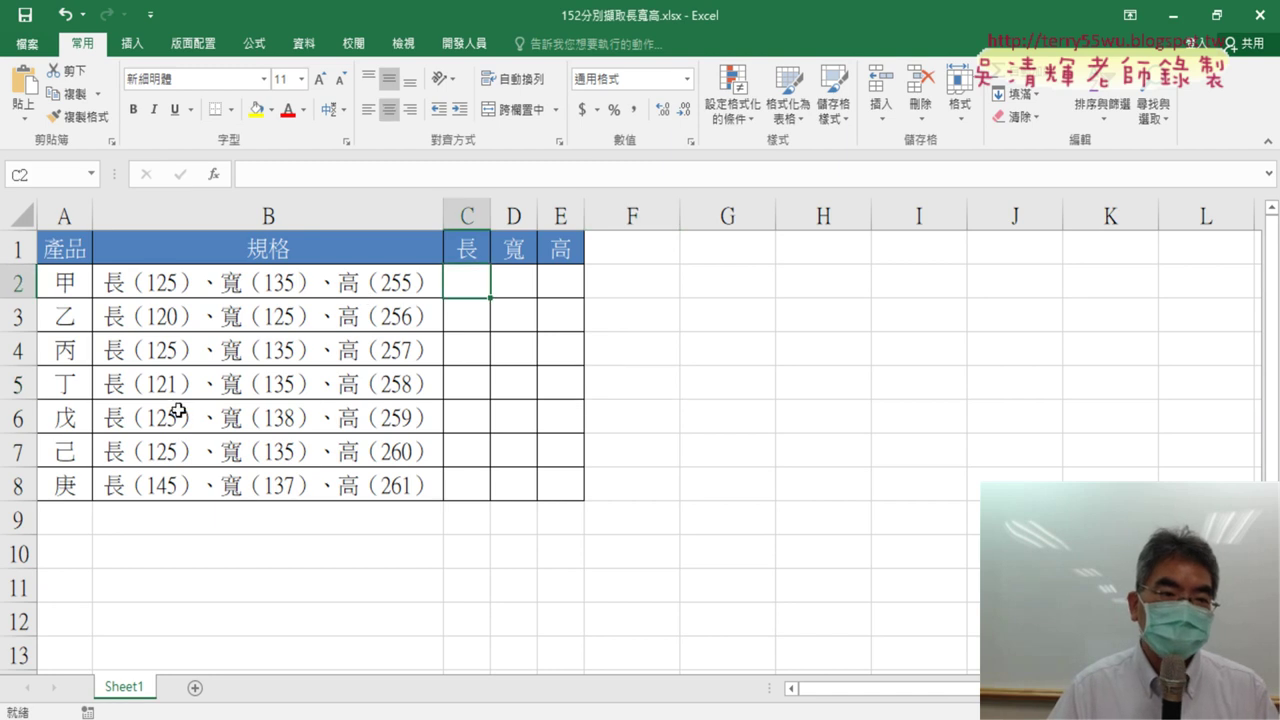
{"action": "left_click", "coordinate": [213, 175]}
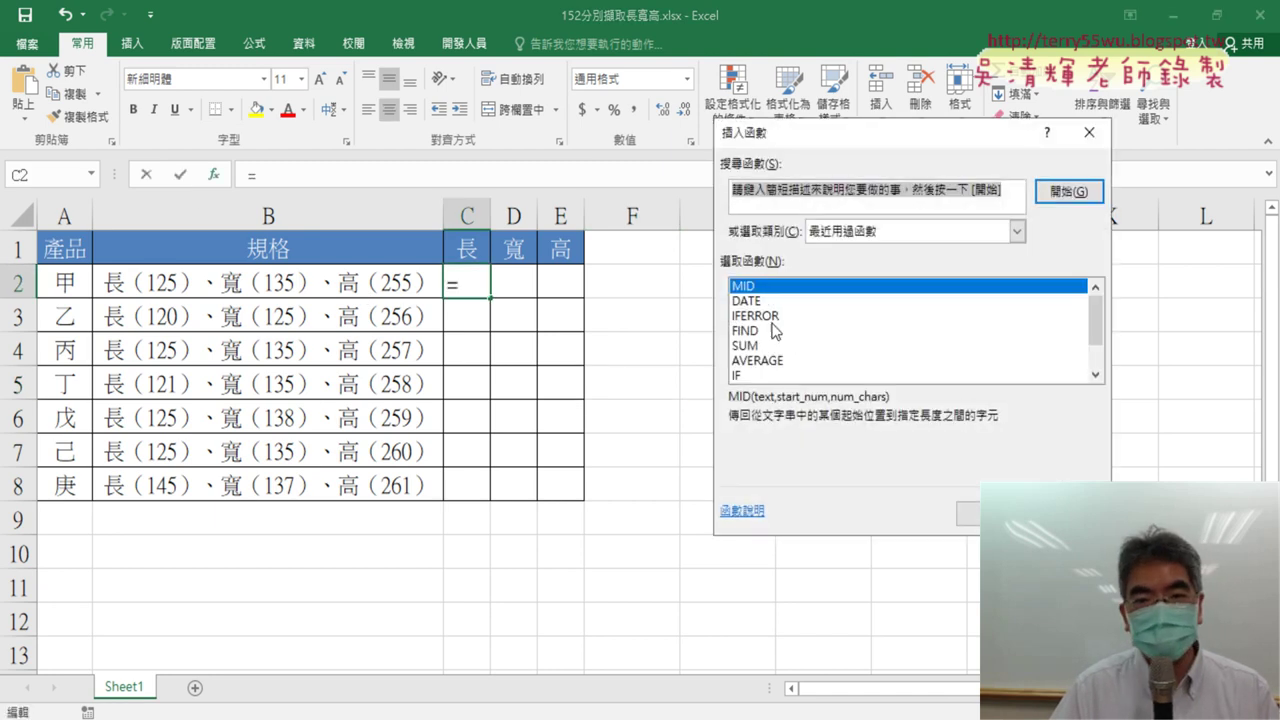
{"action": "double_click", "coordinate": [762, 289]}
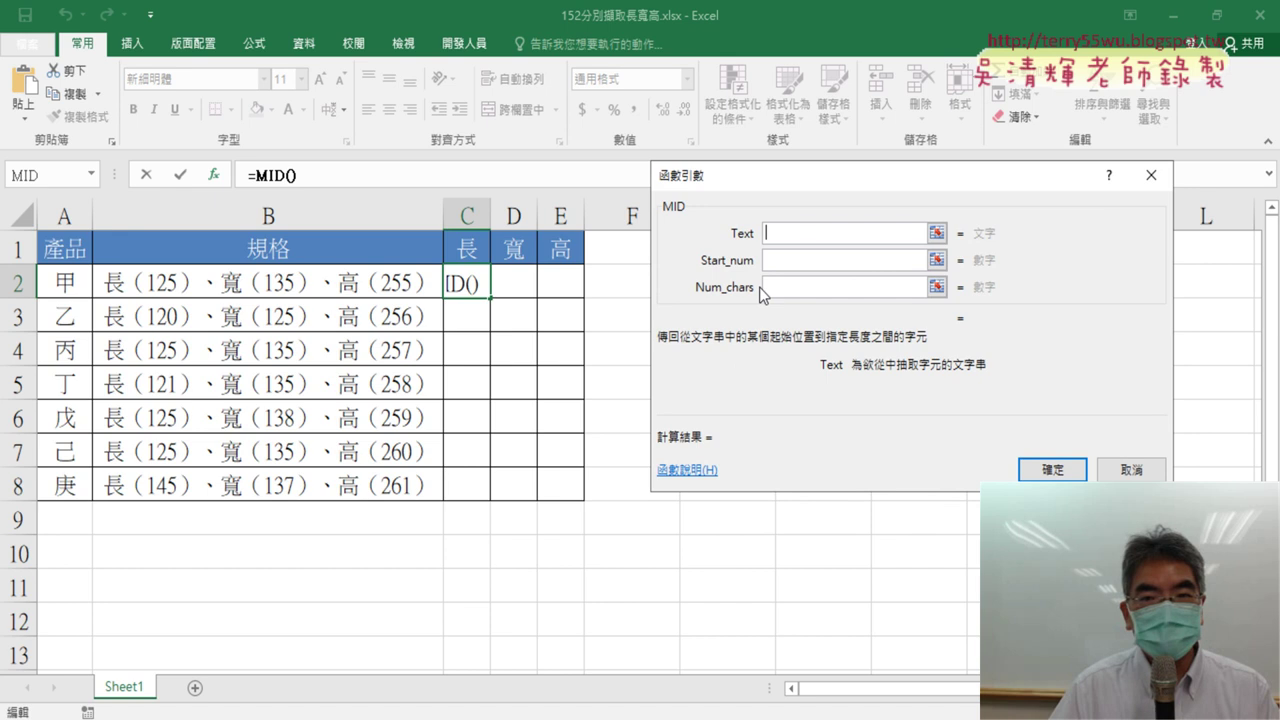
{"action": "left_click", "coordinate": [175, 283]}
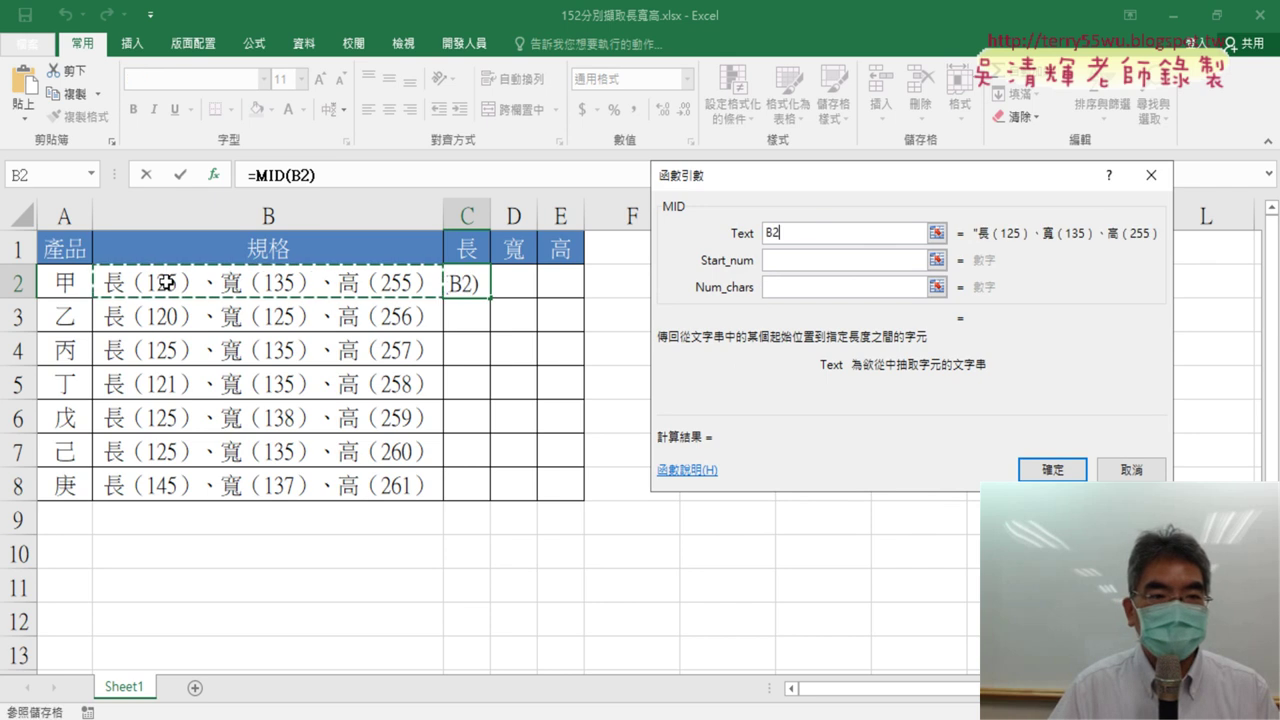
{"action": "left_click", "coordinate": [804, 259]}
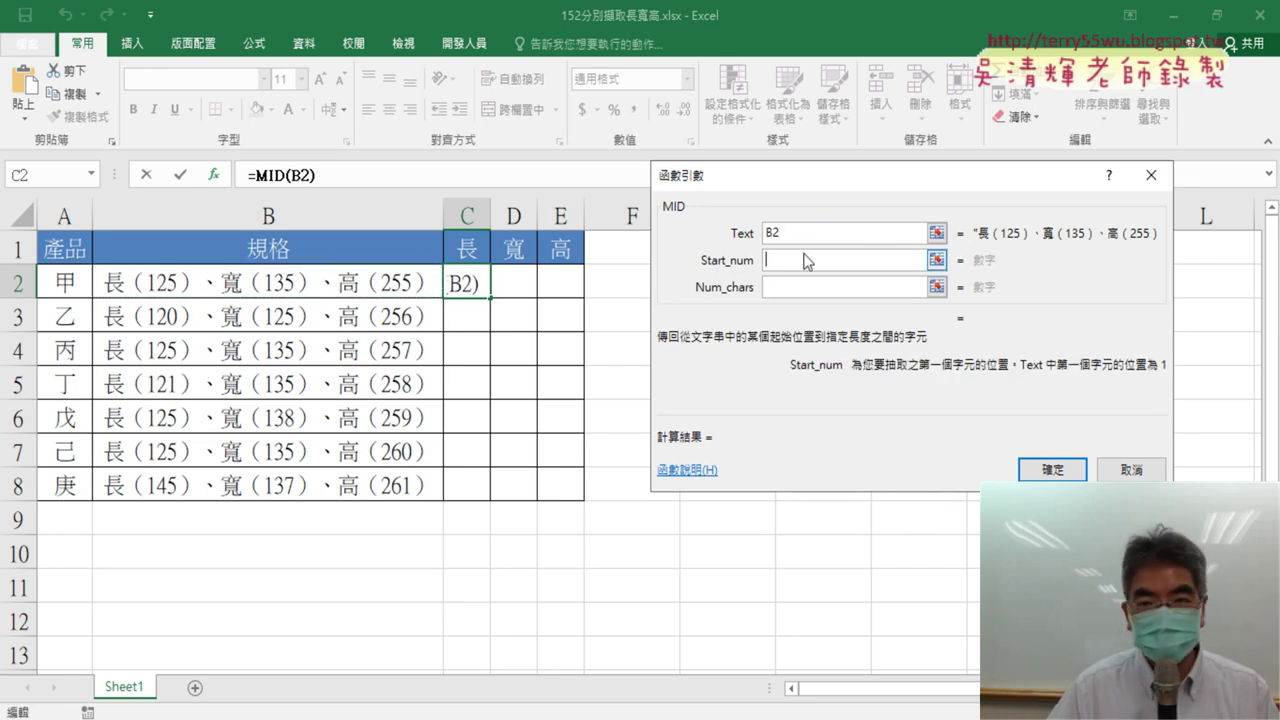
{"action": "type", "text": "3"}
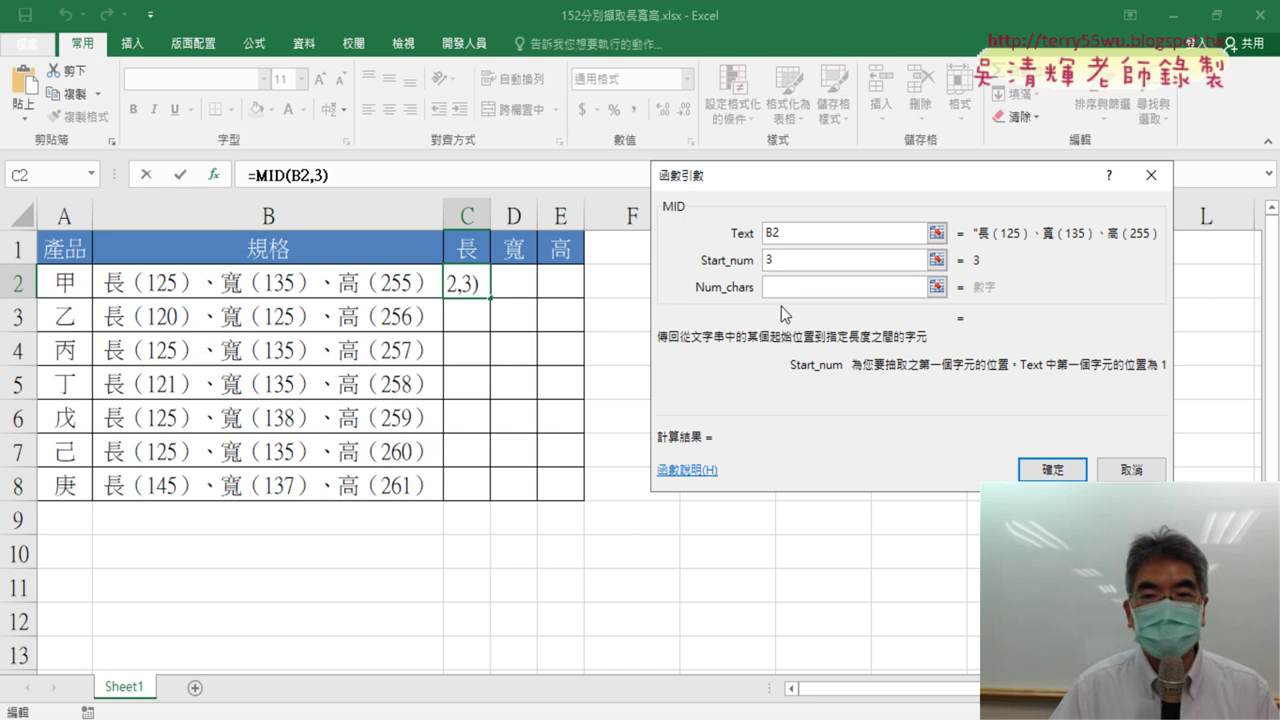
{"action": "left_click", "coordinate": [803, 285]}
{"action": "type", "text": "3"}
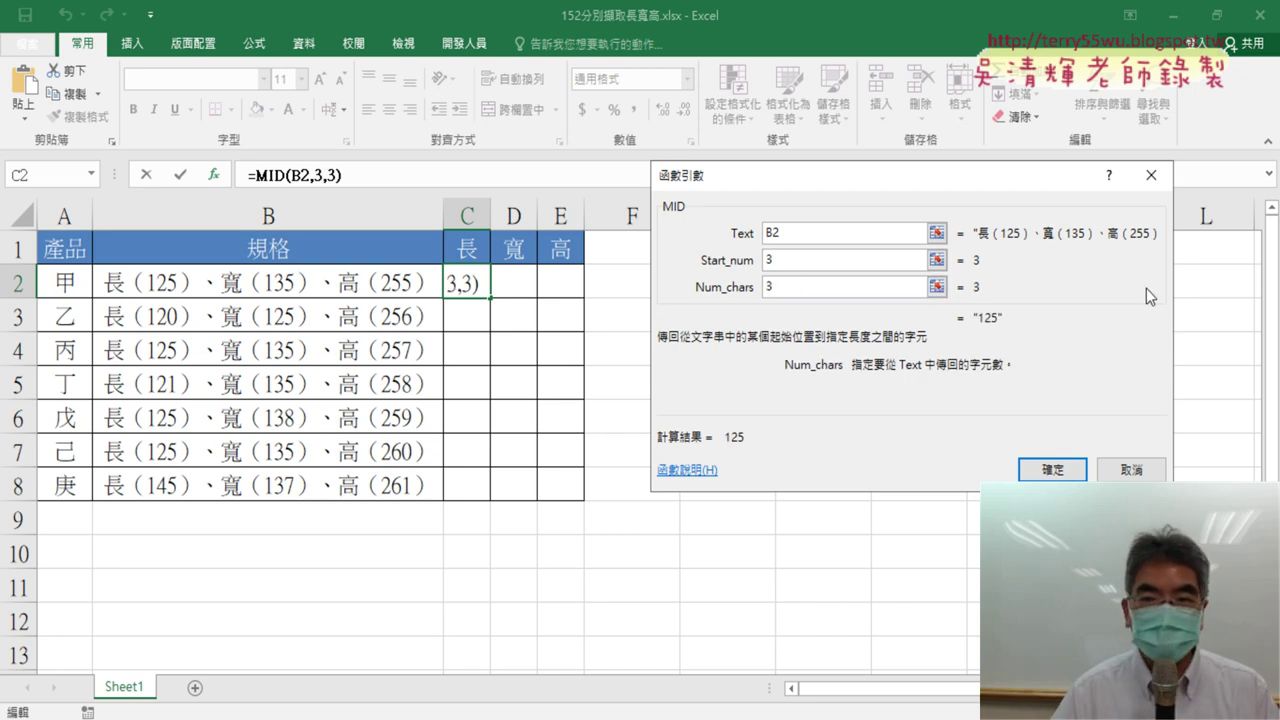
{"action": "left_click", "coordinate": [1056, 470]}
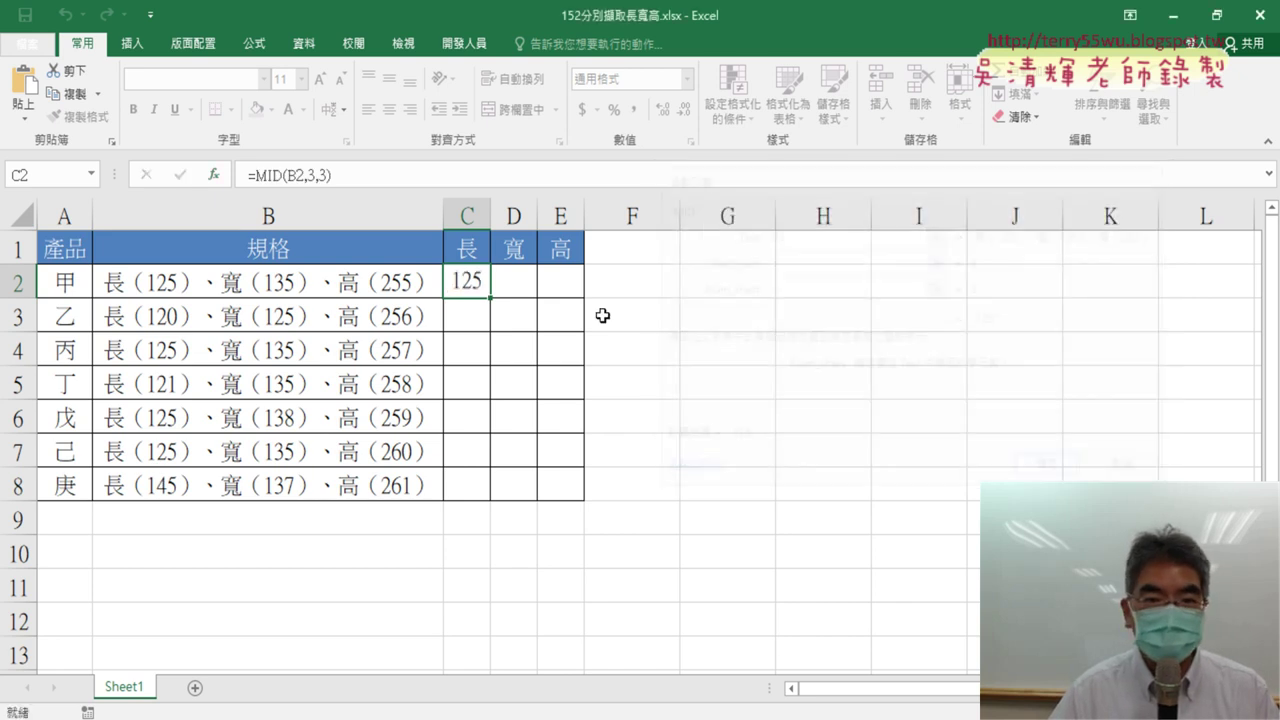
{"action": "double_click", "coordinate": [490, 296]}
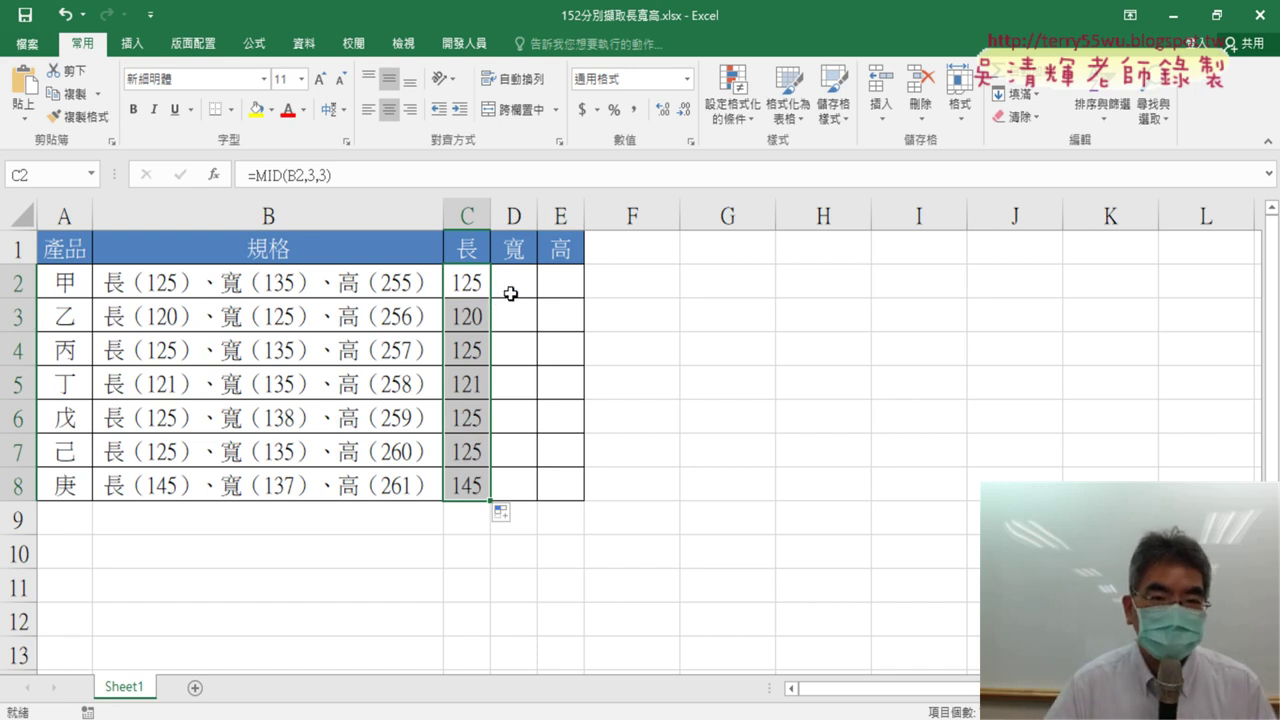
Copy the =MID(B2,3,3) formula text from C2's formula bar.
{"action": "left_click", "coordinate": [466, 286]}
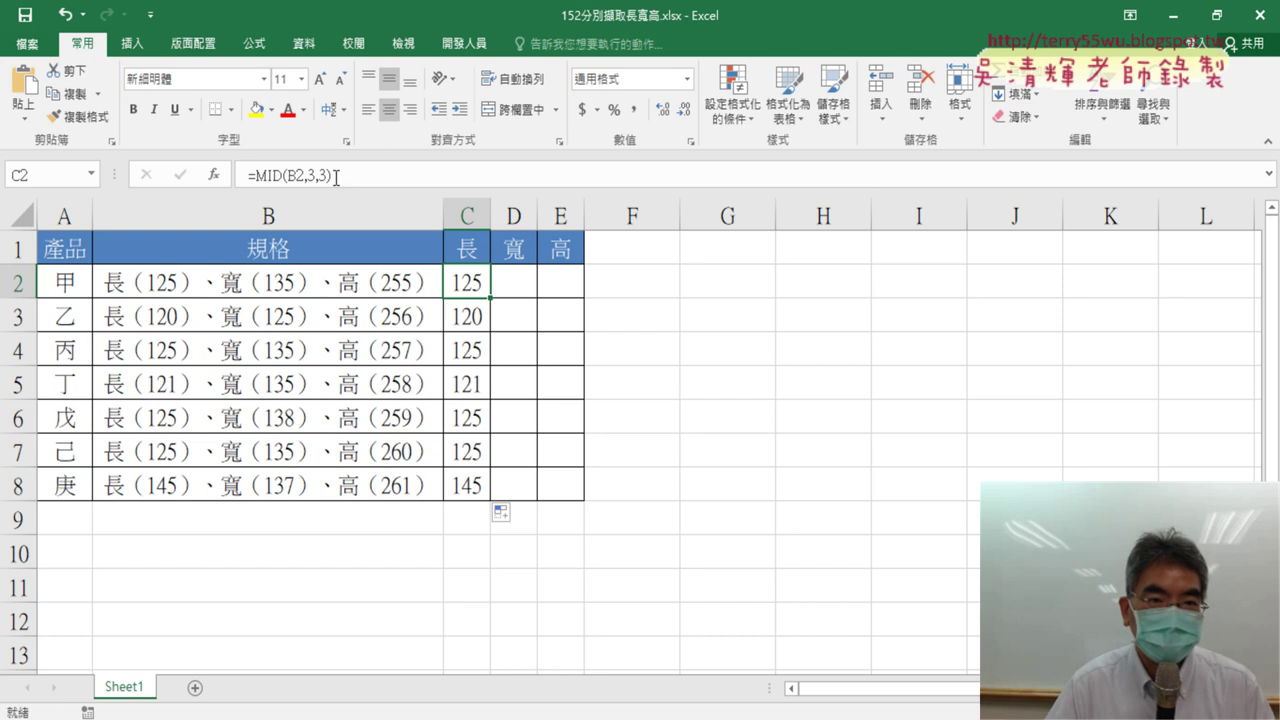
{"action": "left_click_drag", "start_coordinate": [336, 177], "coordinate": [248, 177]}
{"action": "right_click", "coordinate": [275, 170]}
{"action": "left_click", "coordinate": [330, 217]}
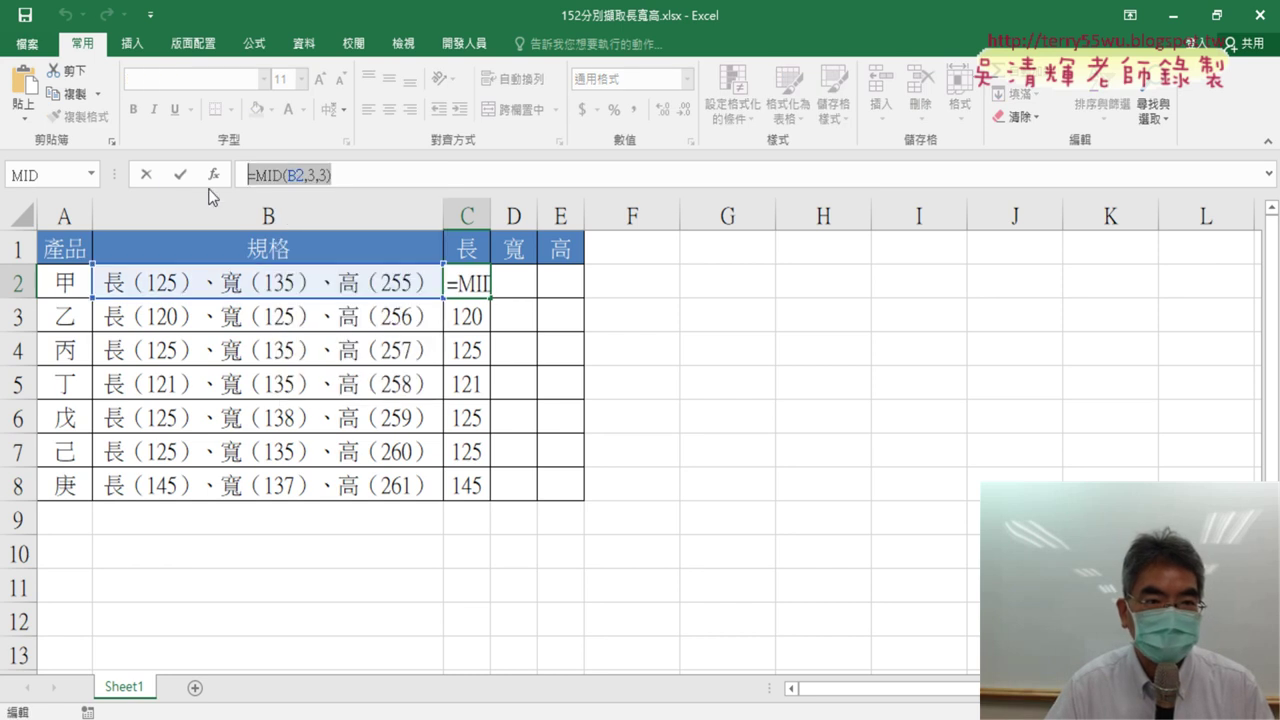
{"action": "left_click", "coordinate": [147, 175]}
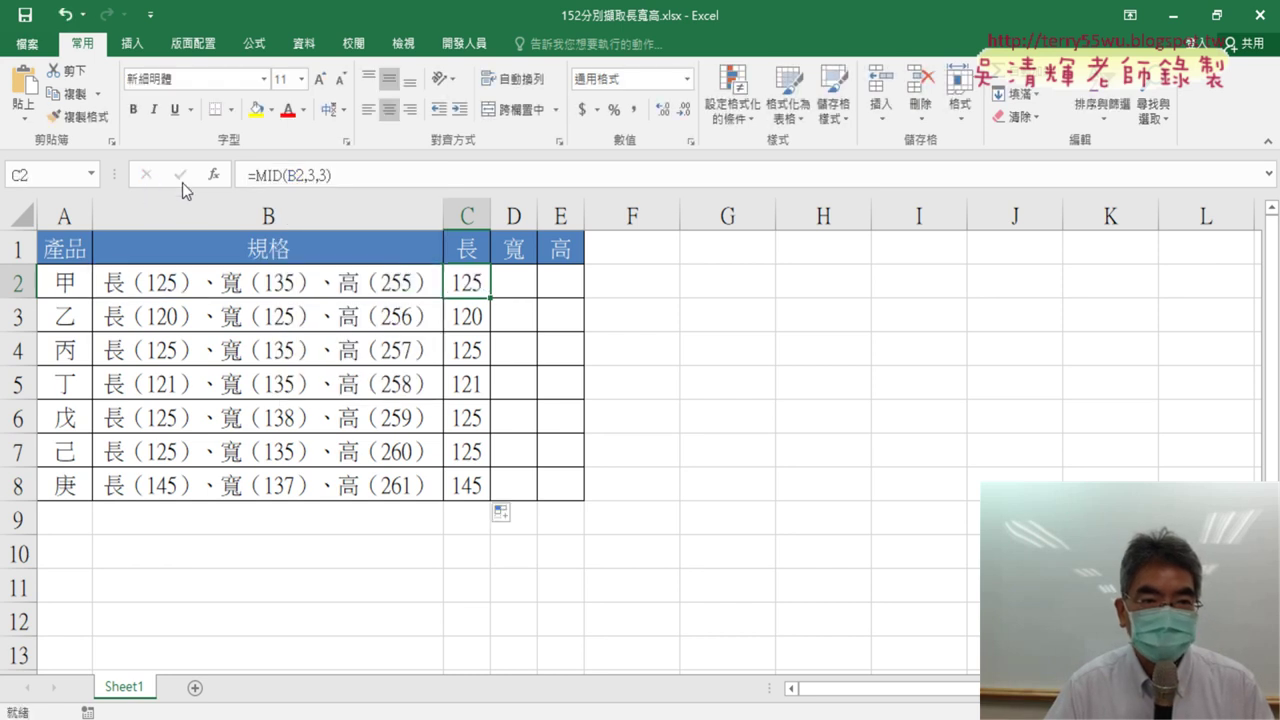
{"action": "left_click", "coordinate": [525, 279]}
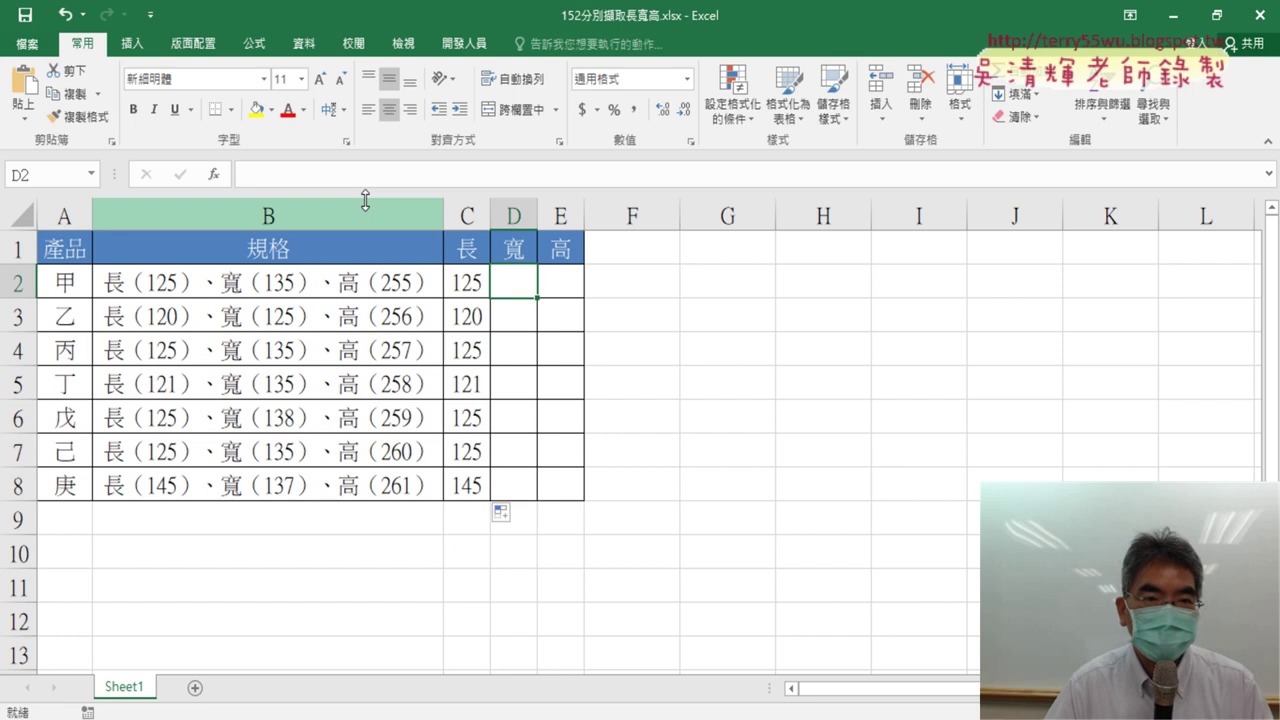
Paste the MID formula into D2, change Start_num to 10 (giving 135), and fill down to D8.
{"action": "right_click", "coordinate": [320, 175]}
{"action": "left_click", "coordinate": [358, 262]}
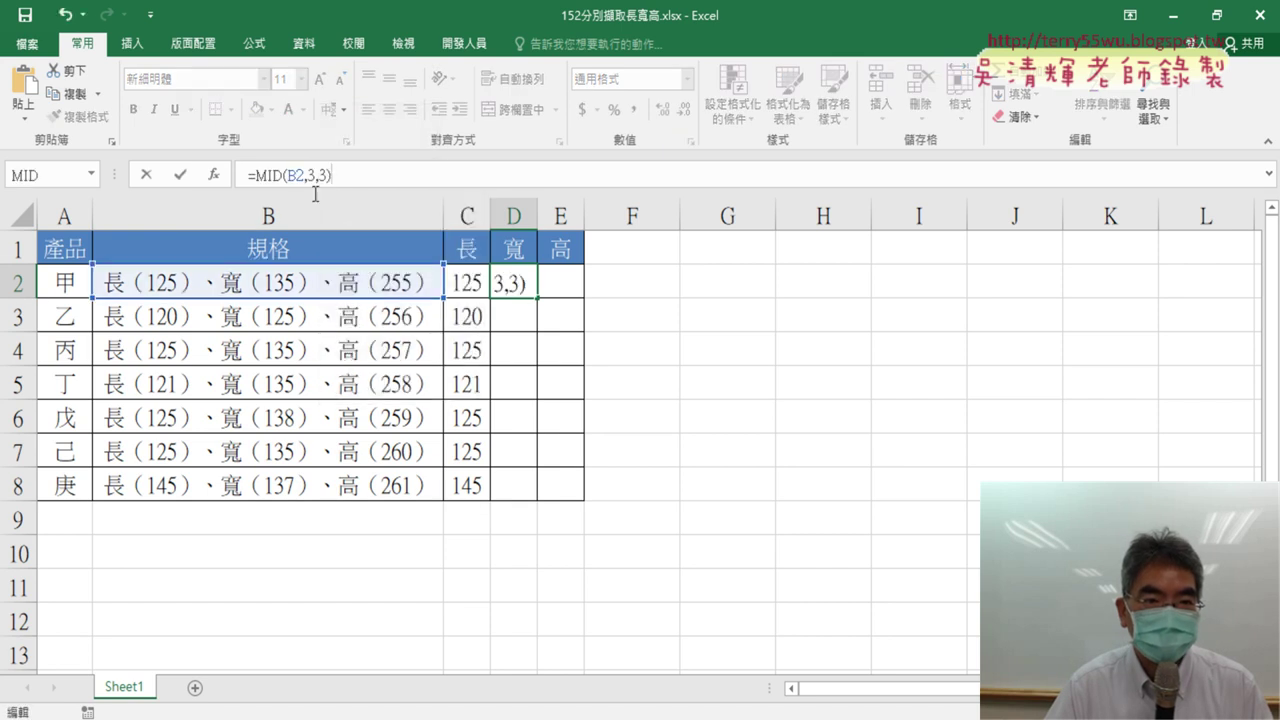
{"action": "left_click", "coordinate": [256, 175]}
{"action": "left_click", "coordinate": [220, 175]}
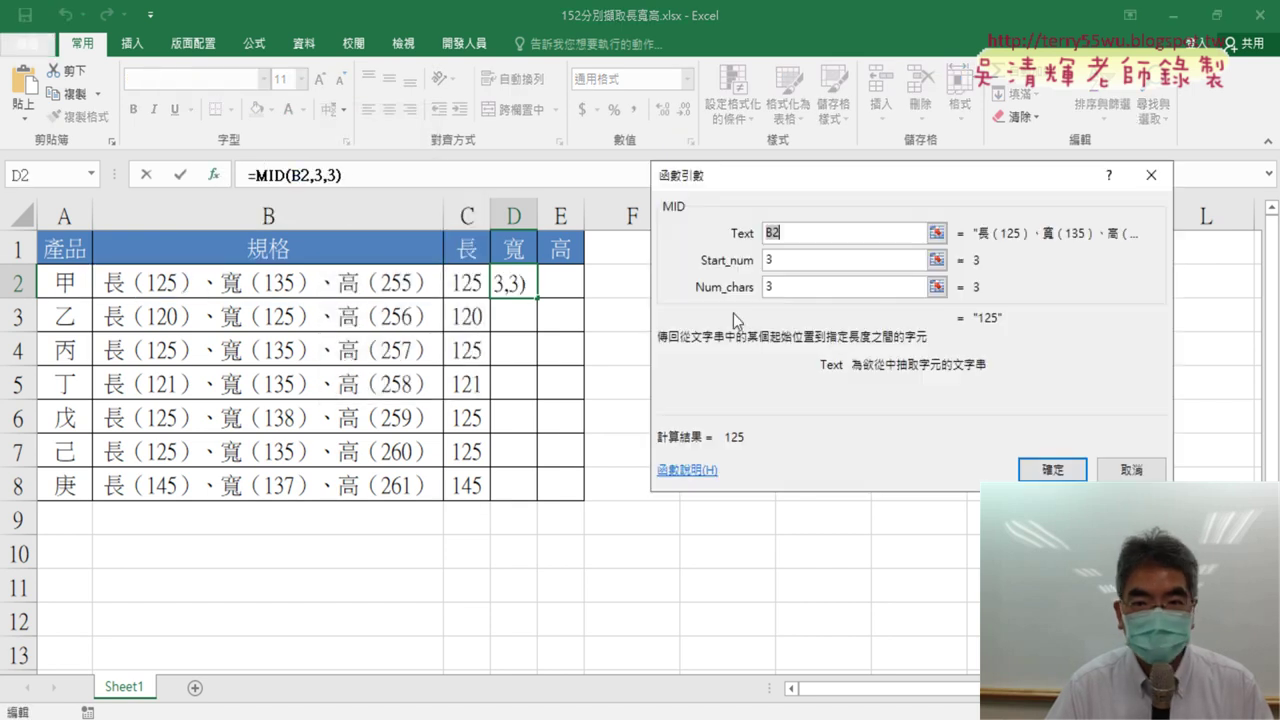
{"action": "left_click", "coordinate": [810, 260]}
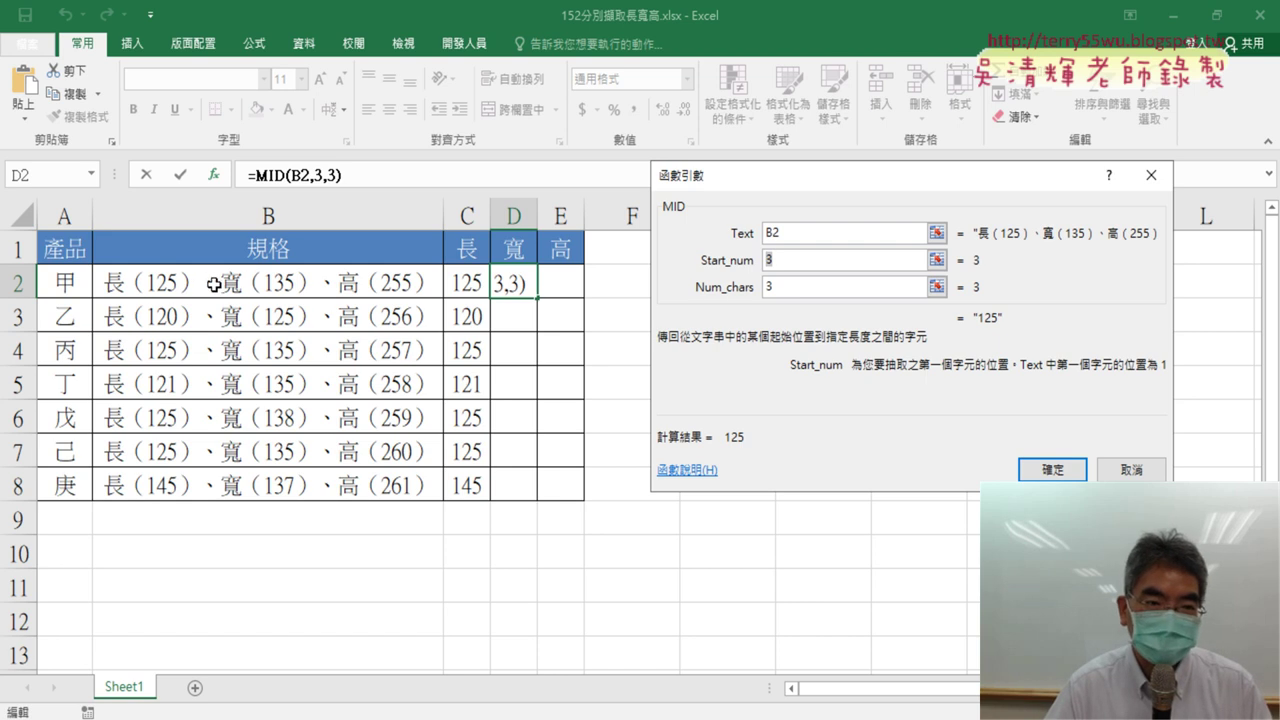
{"action": "type", "text": "11"}
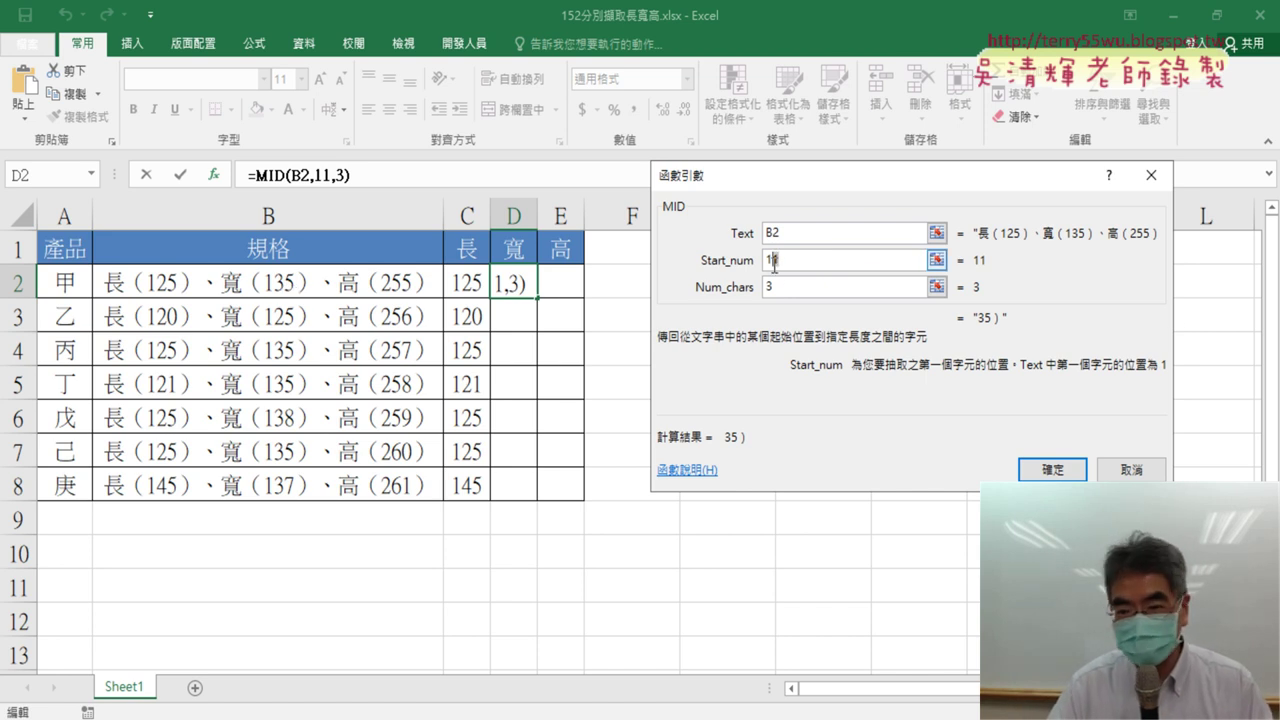
{"action": "key", "text": "BackSpace"}
{"action": "type", "text": "0"}
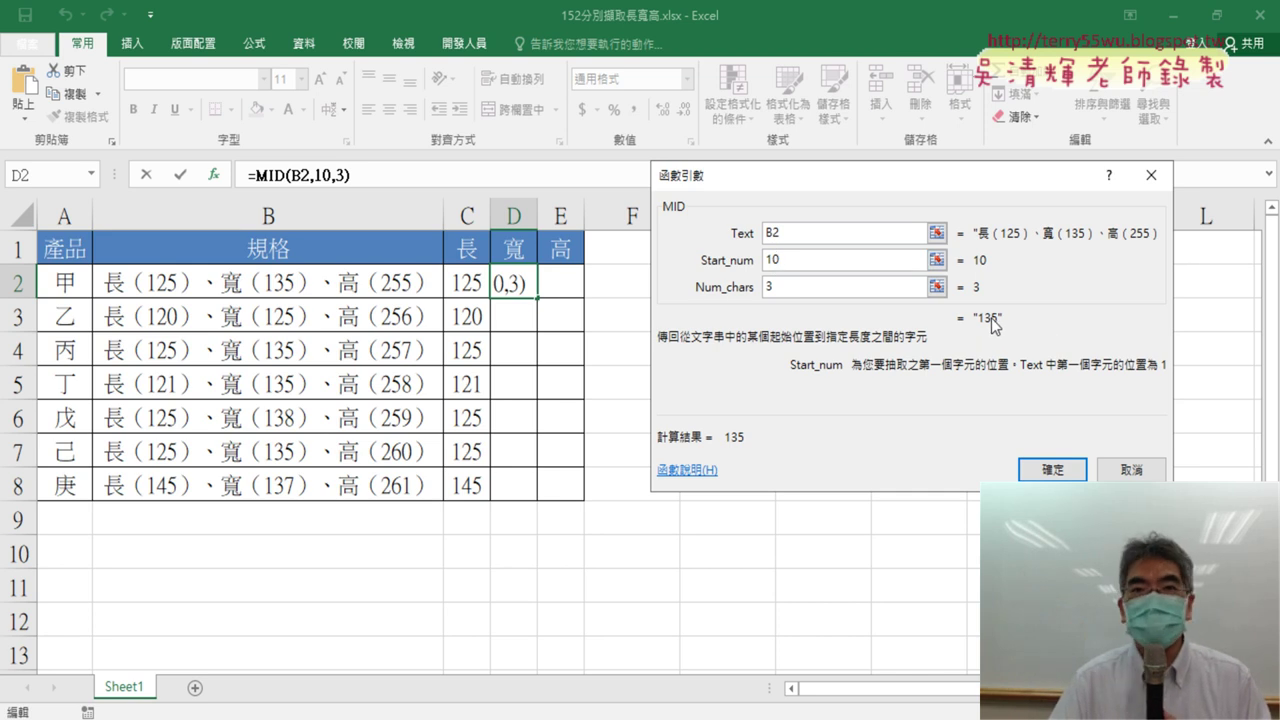
{"action": "left_click", "coordinate": [1041, 470]}
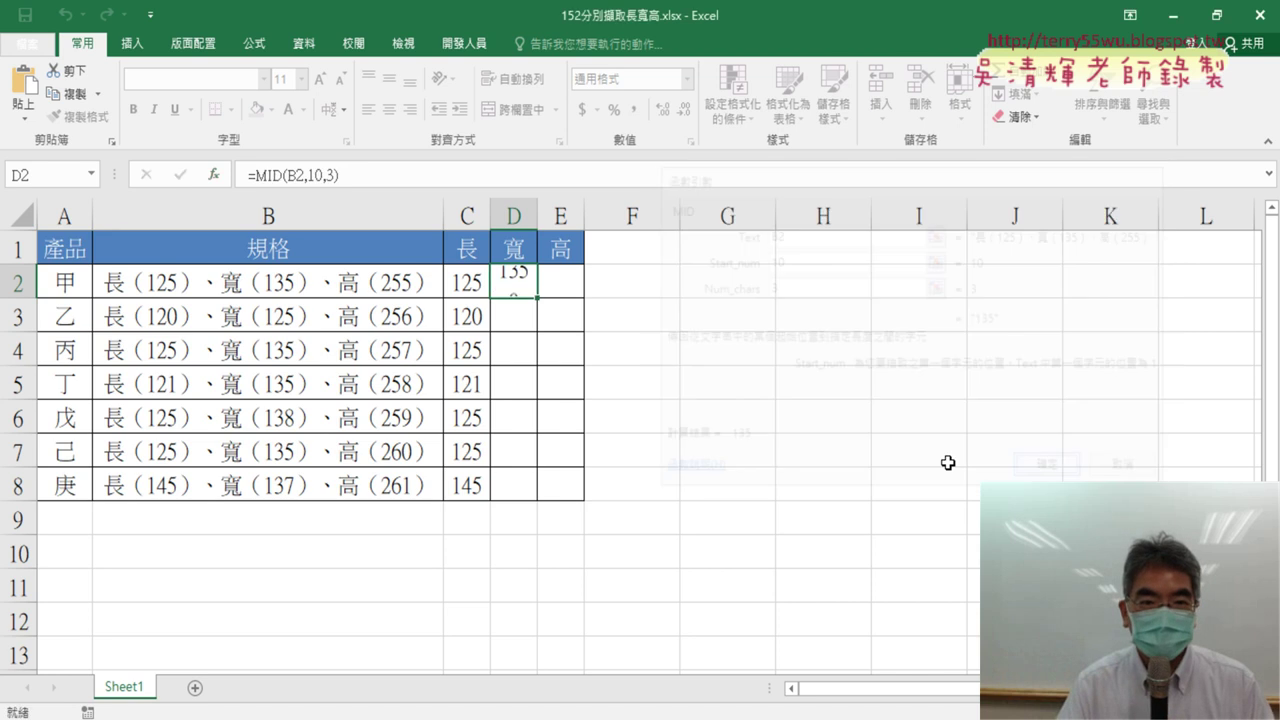
{"action": "double_click", "coordinate": [541, 299]}
{"action": "left_click", "coordinate": [558, 286]}
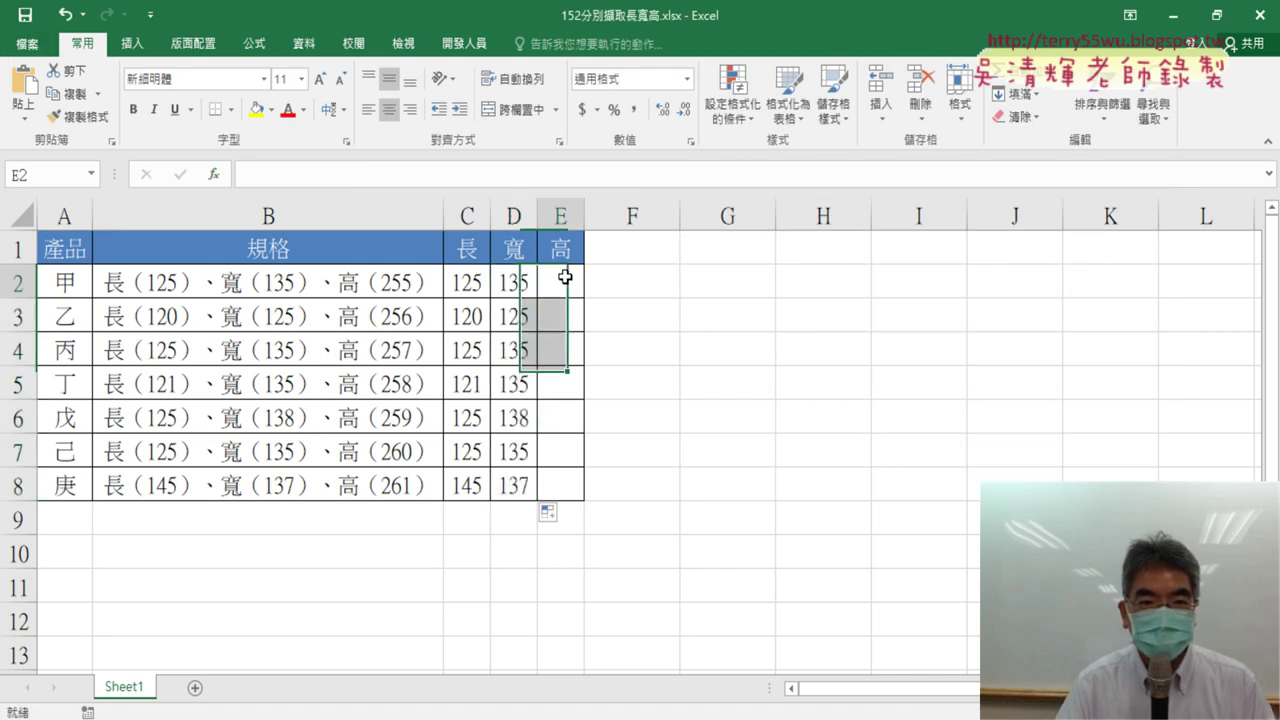
Paste the MID formula into E2 and change Start_num to 17 so E2 shows 255.
{"action": "right_click", "coordinate": [367, 173]}
{"action": "left_click", "coordinate": [398, 252]}
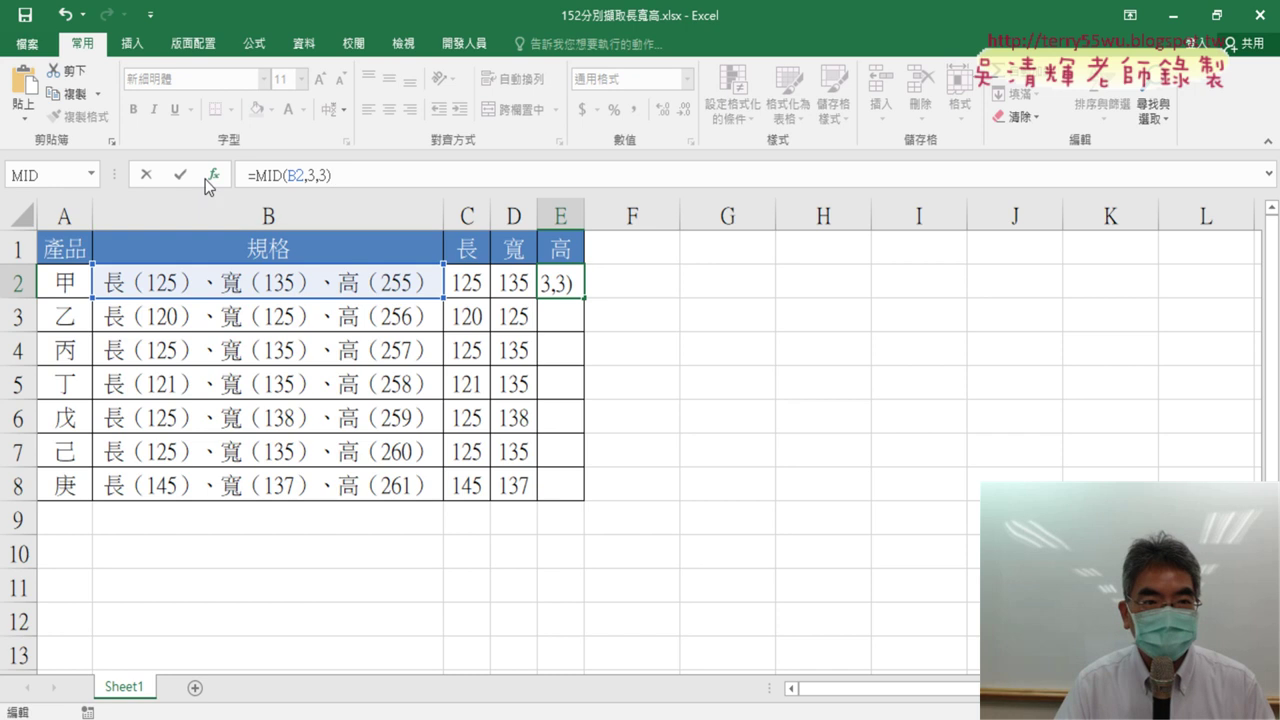
{"action": "left_click", "coordinate": [270, 178]}
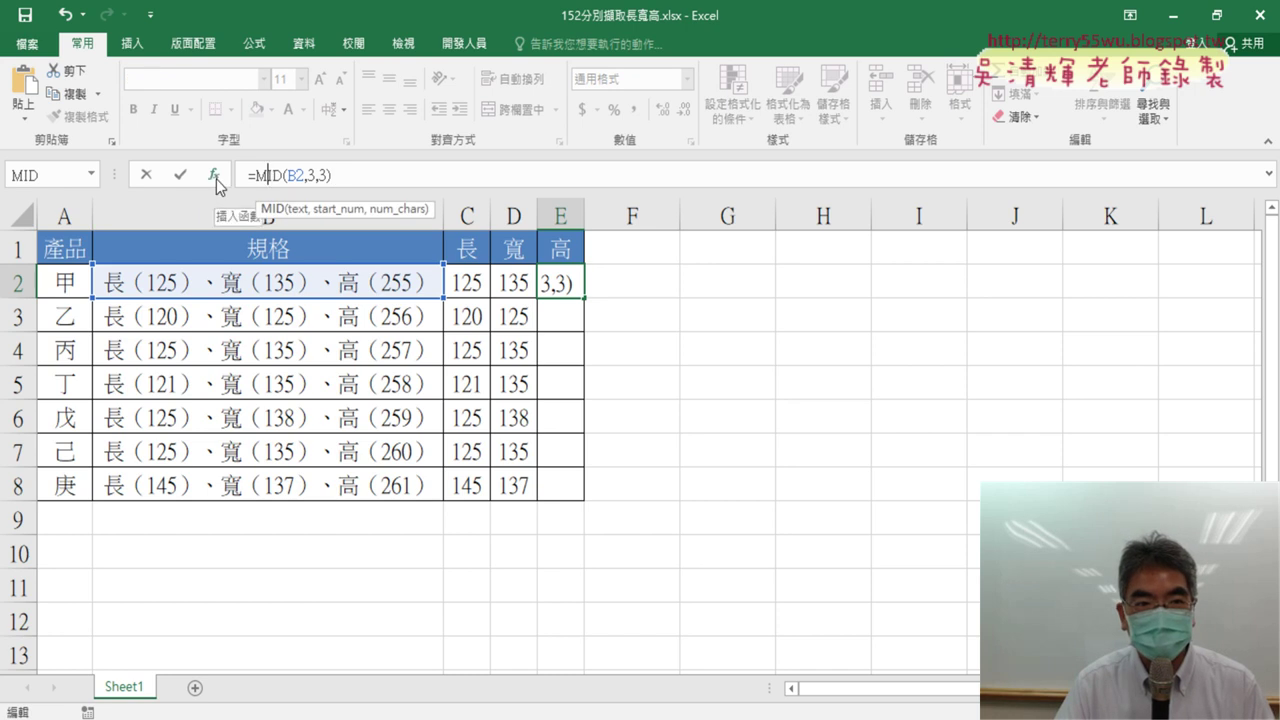
{"action": "left_click", "coordinate": [215, 176]}
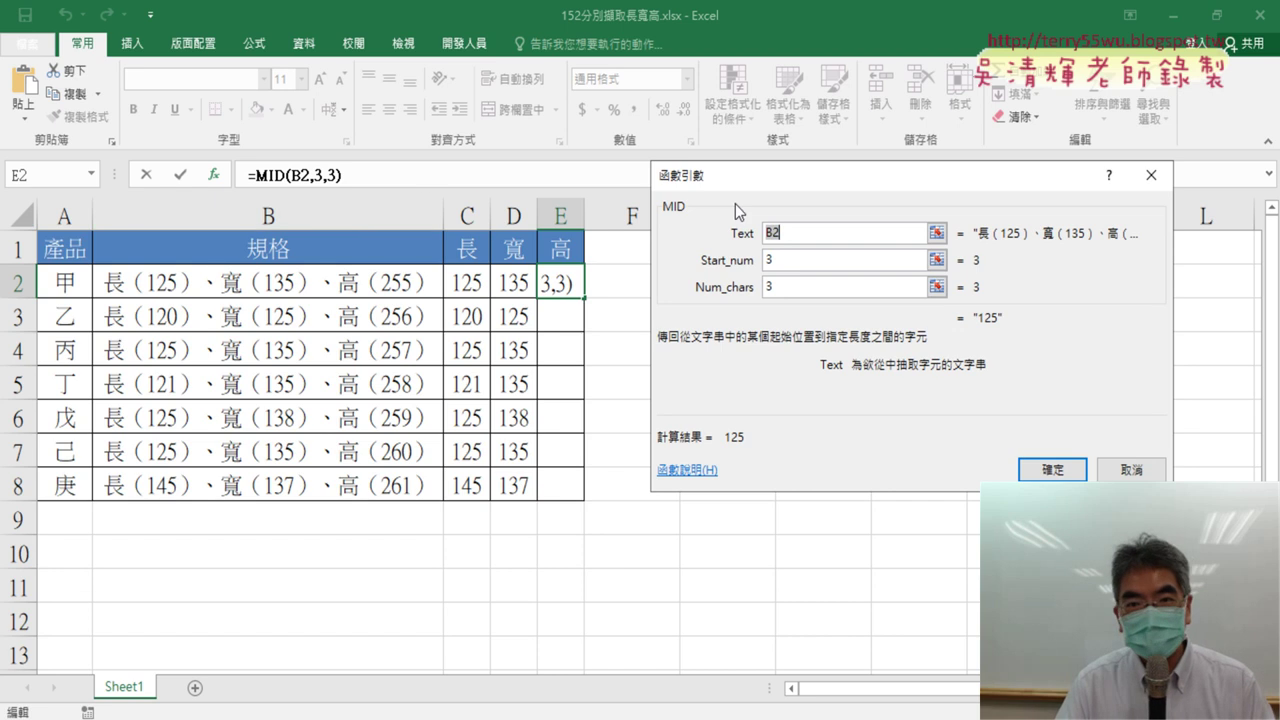
{"action": "left_click_drag", "start_coordinate": [976, 188], "coordinate": [926, 155]}
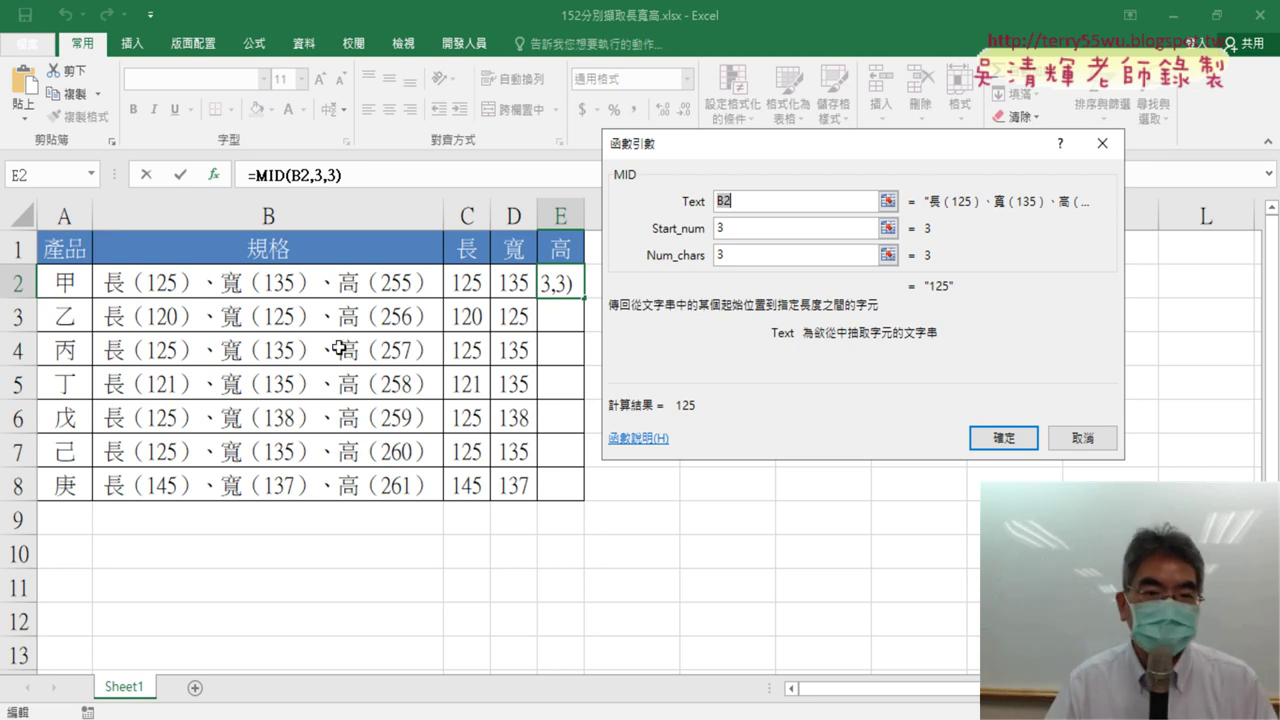
{"action": "key", "text": "Tab"}
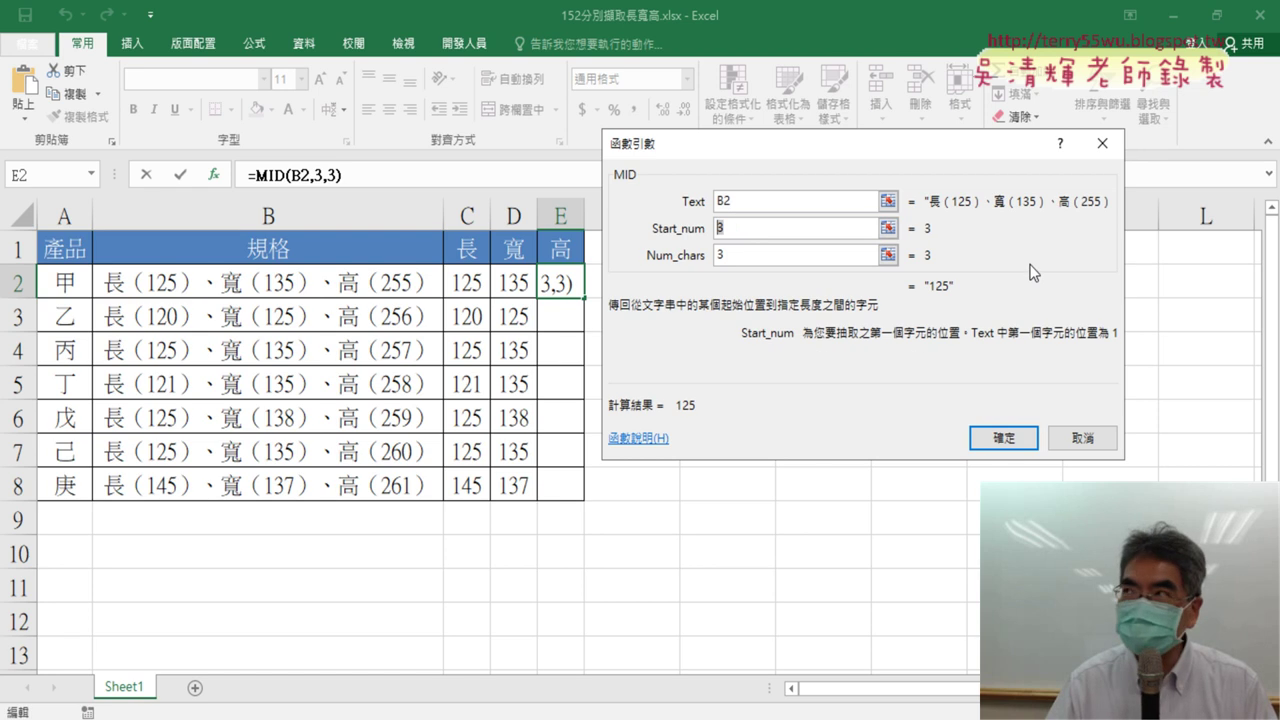
{"action": "type", "text": "15"}
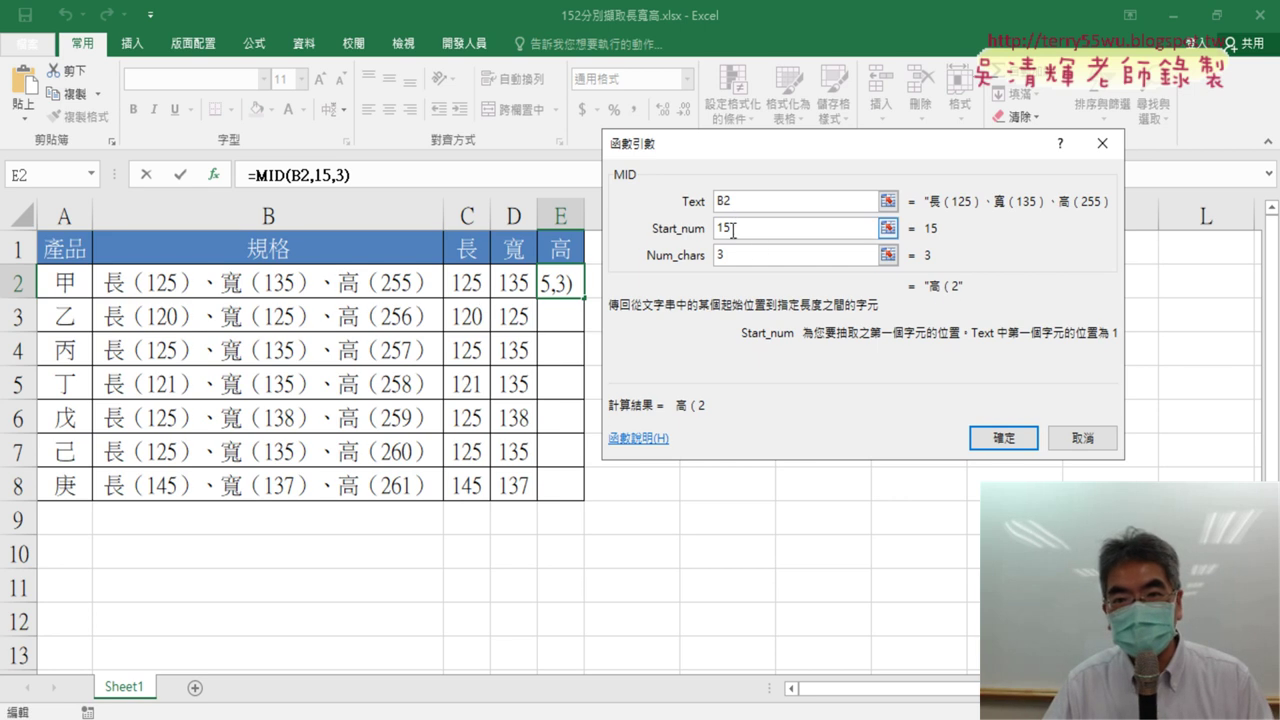
{"action": "key", "text": "BackSpace"}
{"action": "type", "text": "7"}
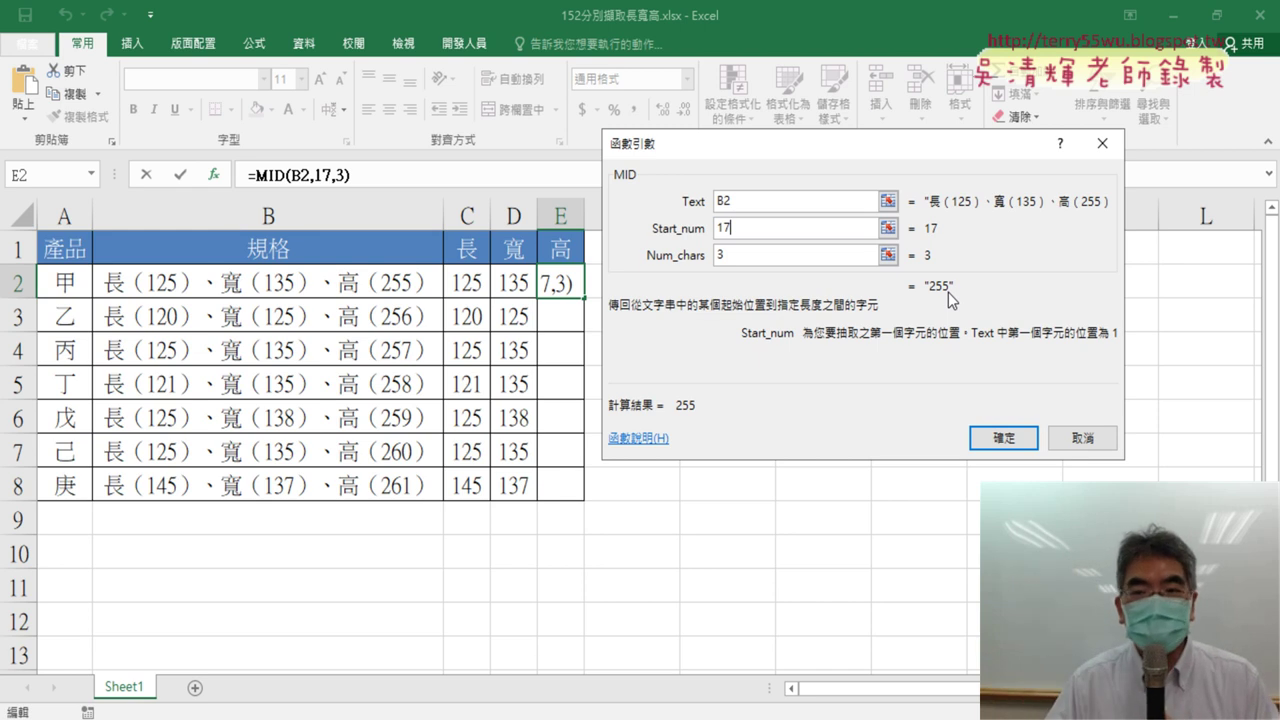
{"action": "left_click", "coordinate": [1013, 448]}
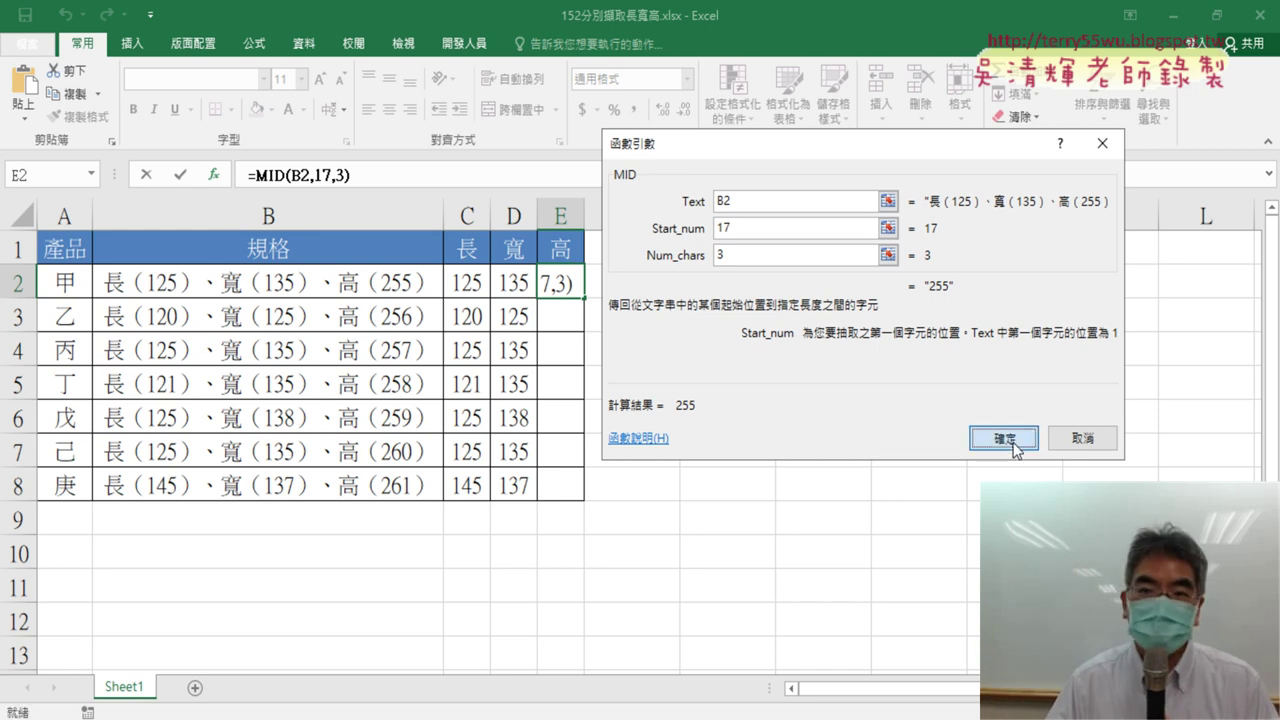
{"action": "left_click", "coordinate": [588, 303]}
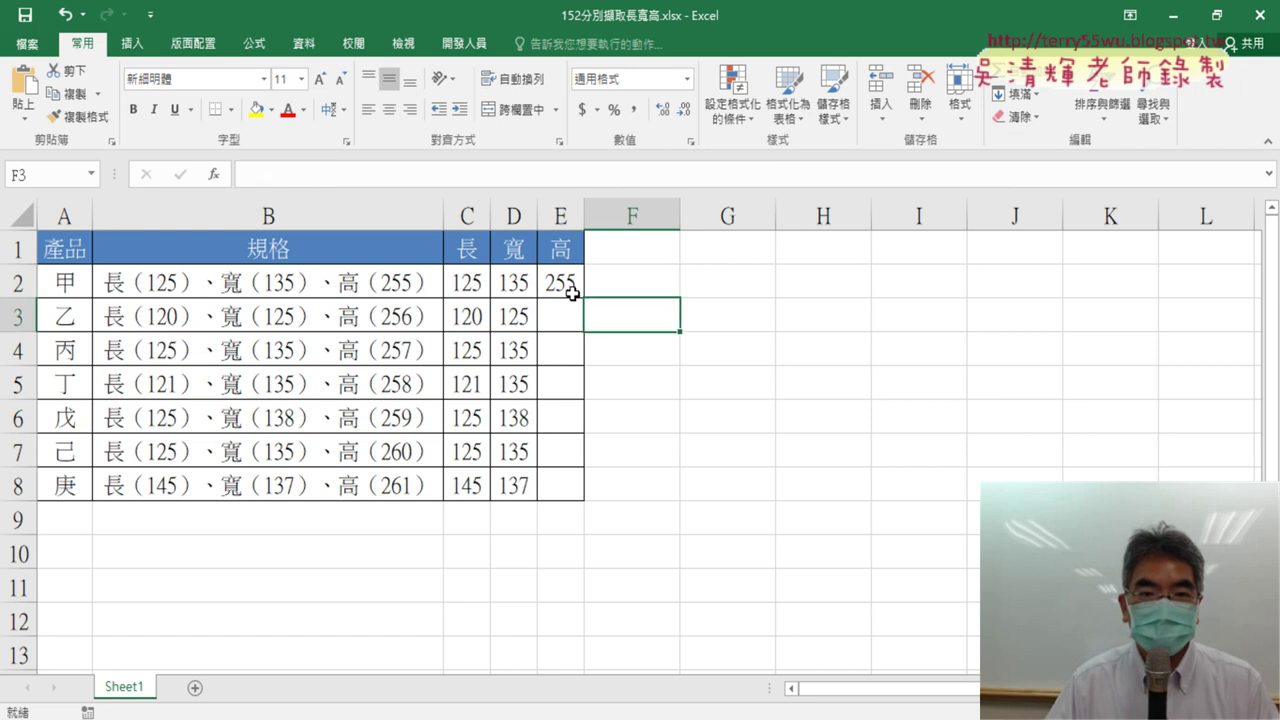
Fill =MID(B2,17,3) down to E8, review the C2, D2 and E2 formulas, then select C2:E8.
{"action": "left_click", "coordinate": [571, 293]}
{"action": "double_click", "coordinate": [586, 300]}
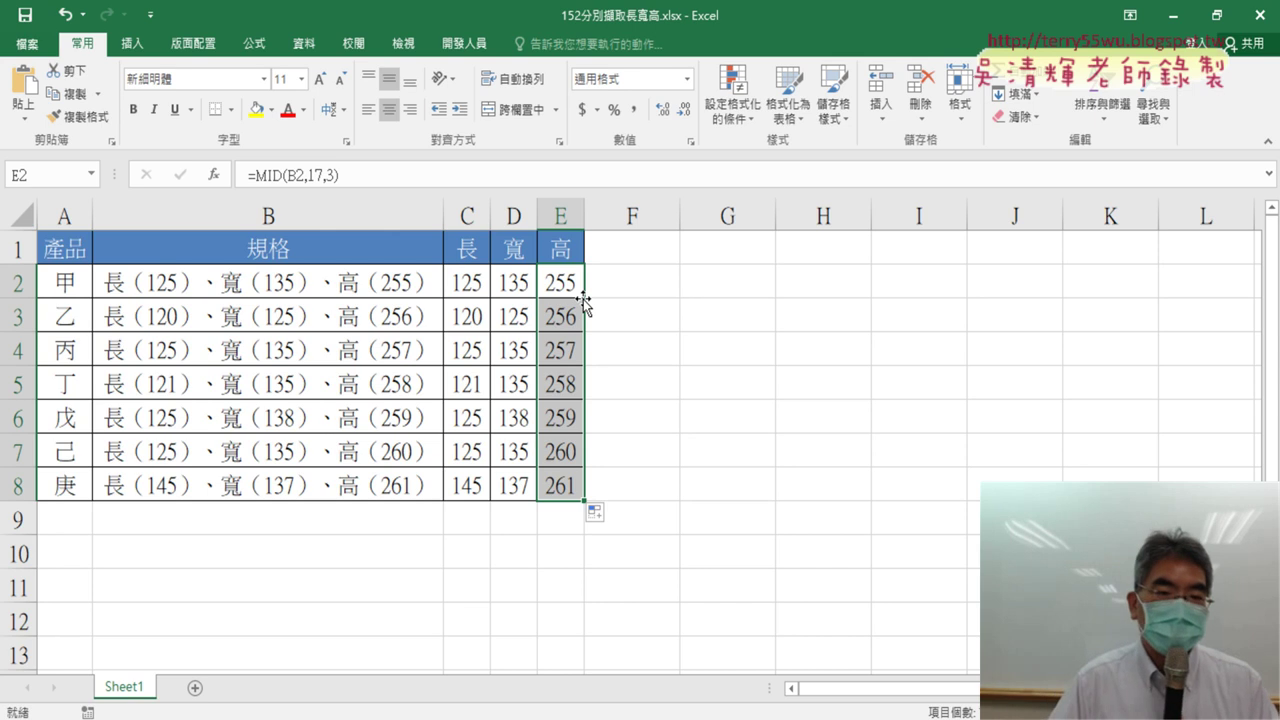
{"action": "left_click", "coordinate": [465, 283]}
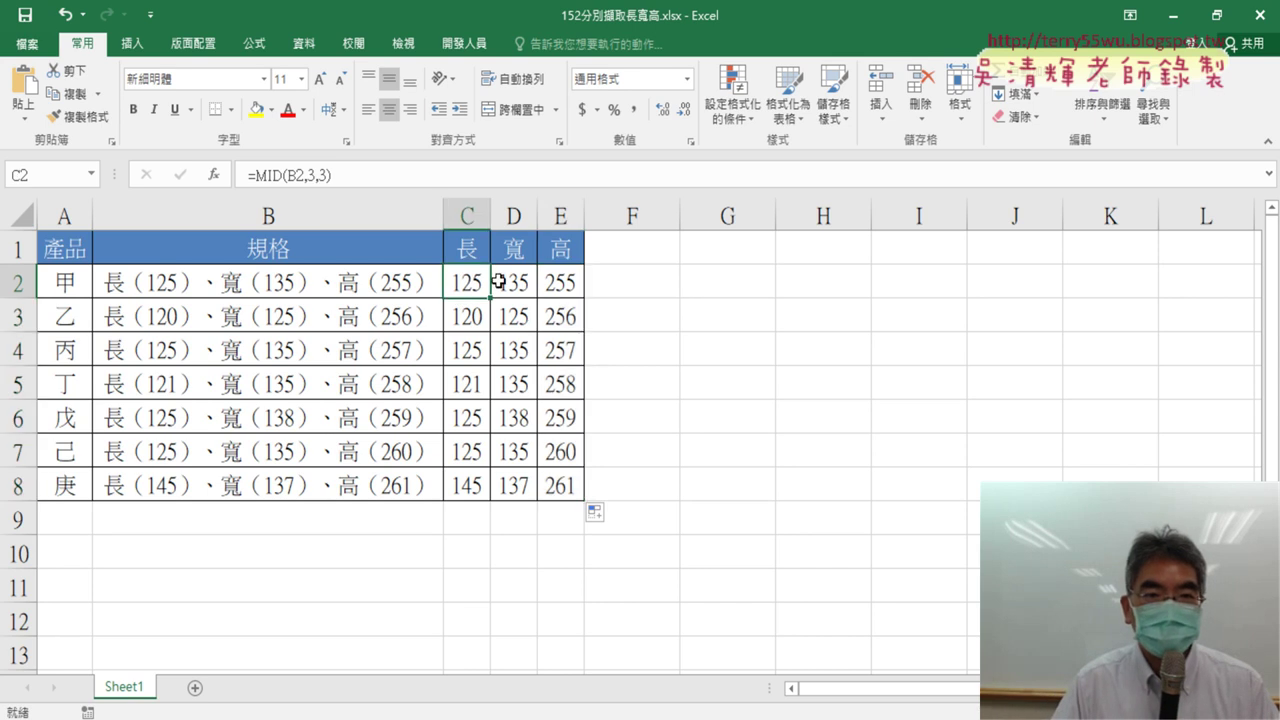
{"action": "left_click", "coordinate": [511, 283]}
{"action": "left_click", "coordinate": [560, 283]}
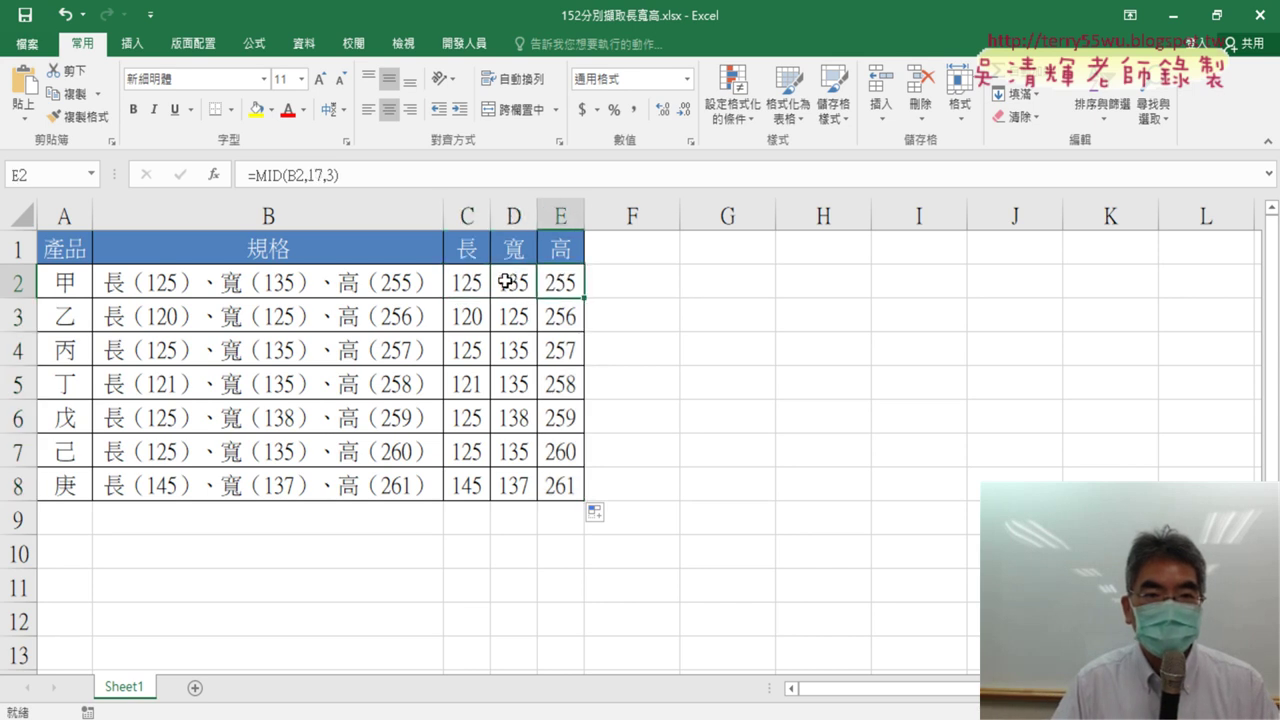
{"action": "left_click", "coordinate": [465, 283]}
{"action": "left_click", "coordinate": [510, 283]}
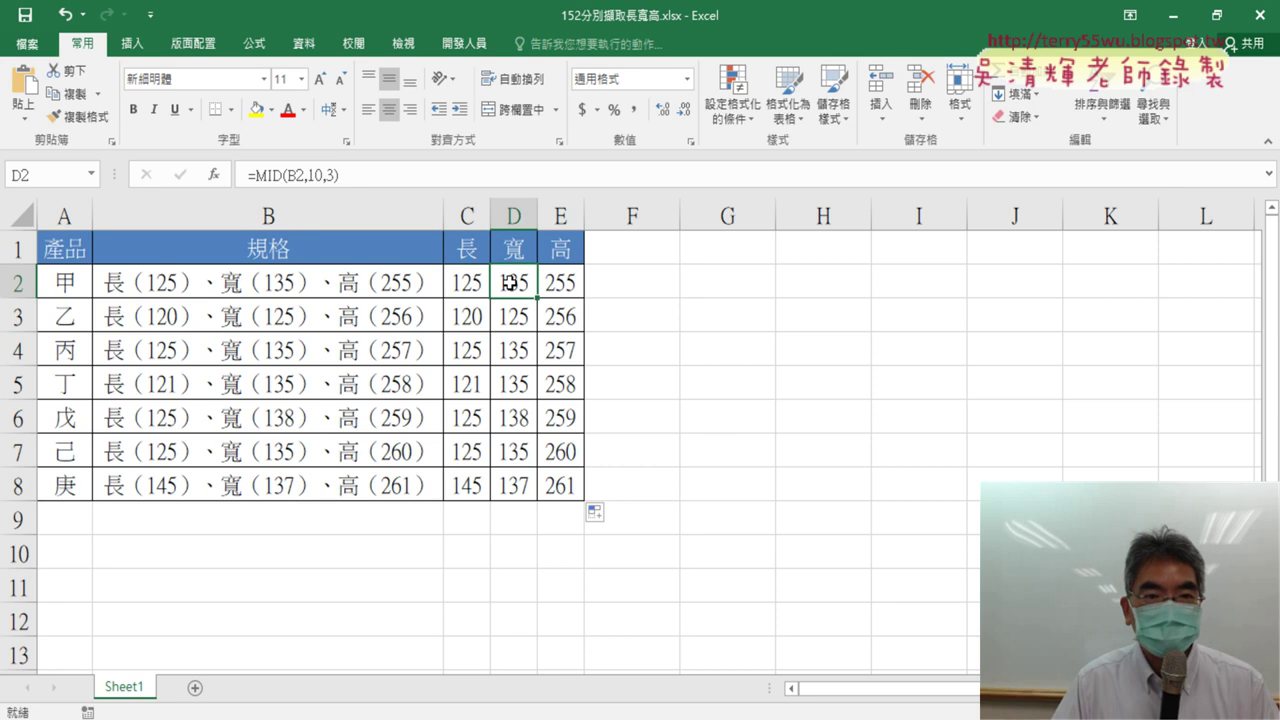
{"action": "left_click", "coordinate": [554, 283]}
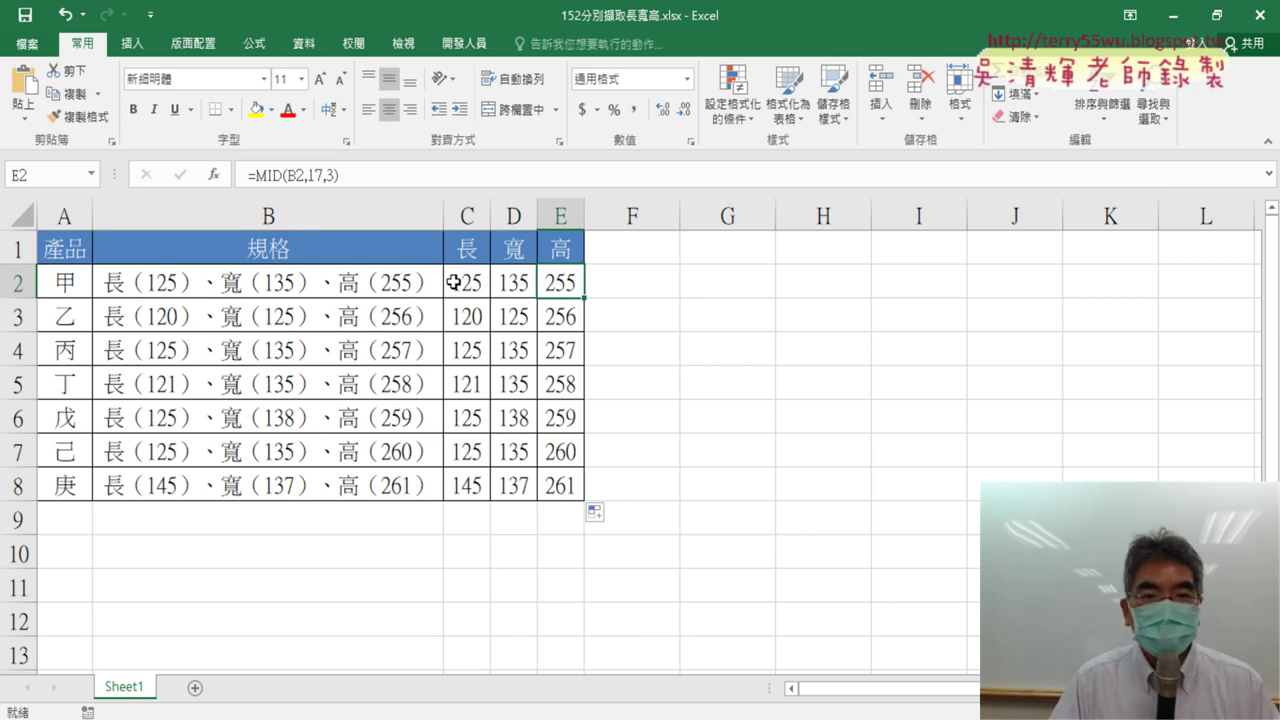
{"action": "left_click_drag", "start_coordinate": [453, 283], "coordinate": [561, 477]}
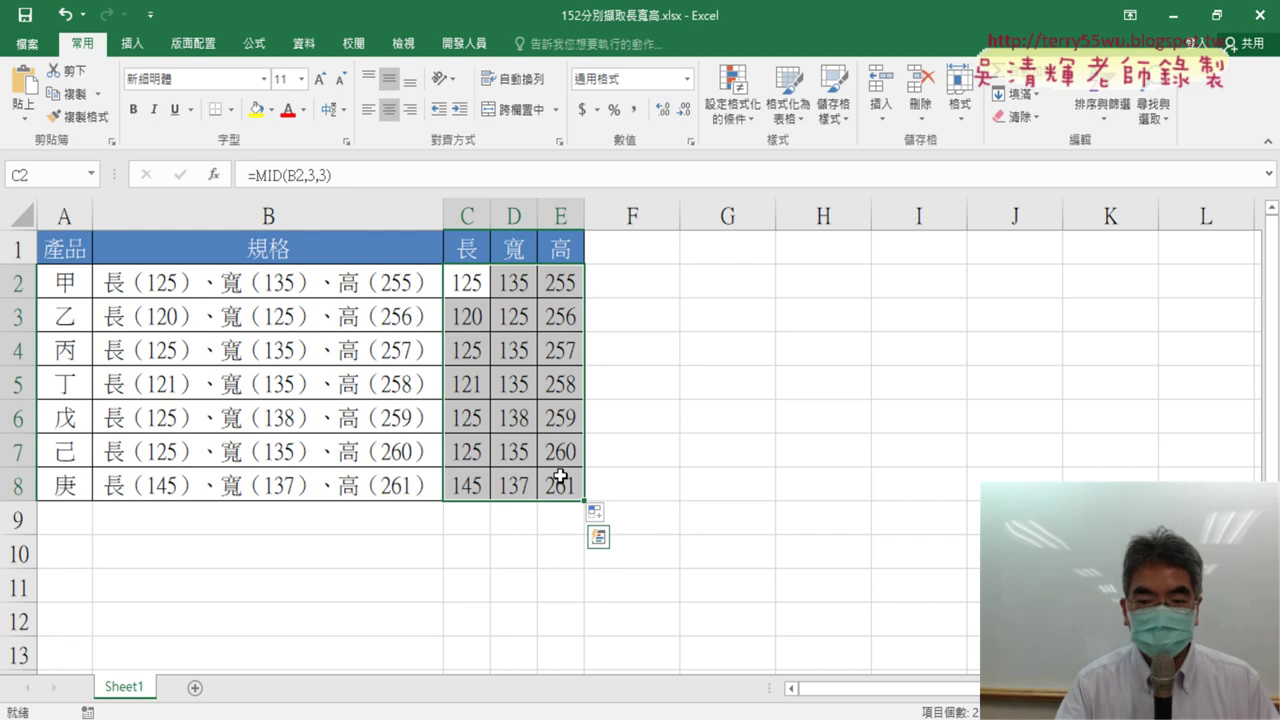
Delete the extracted values in C2:E8 and switch to the Data (資料) ribbon.
{"action": "key", "text": "Delete"}
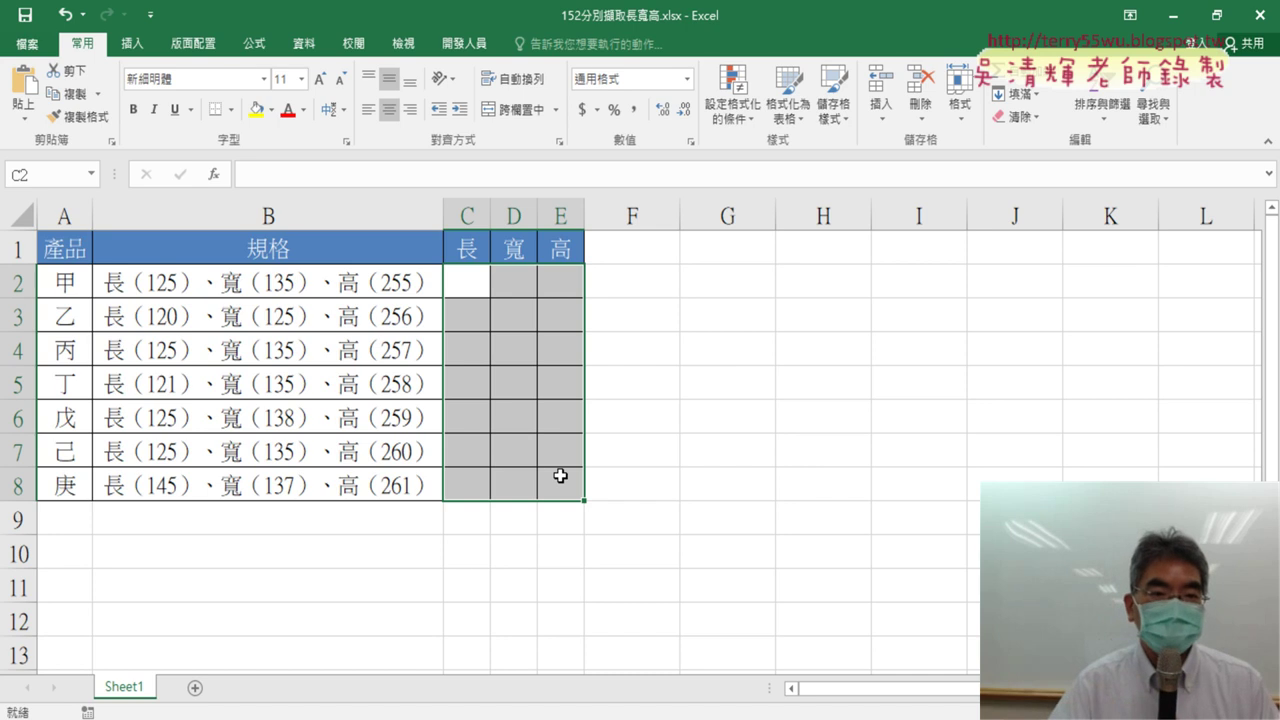
{"action": "left_click", "coordinate": [310, 48]}
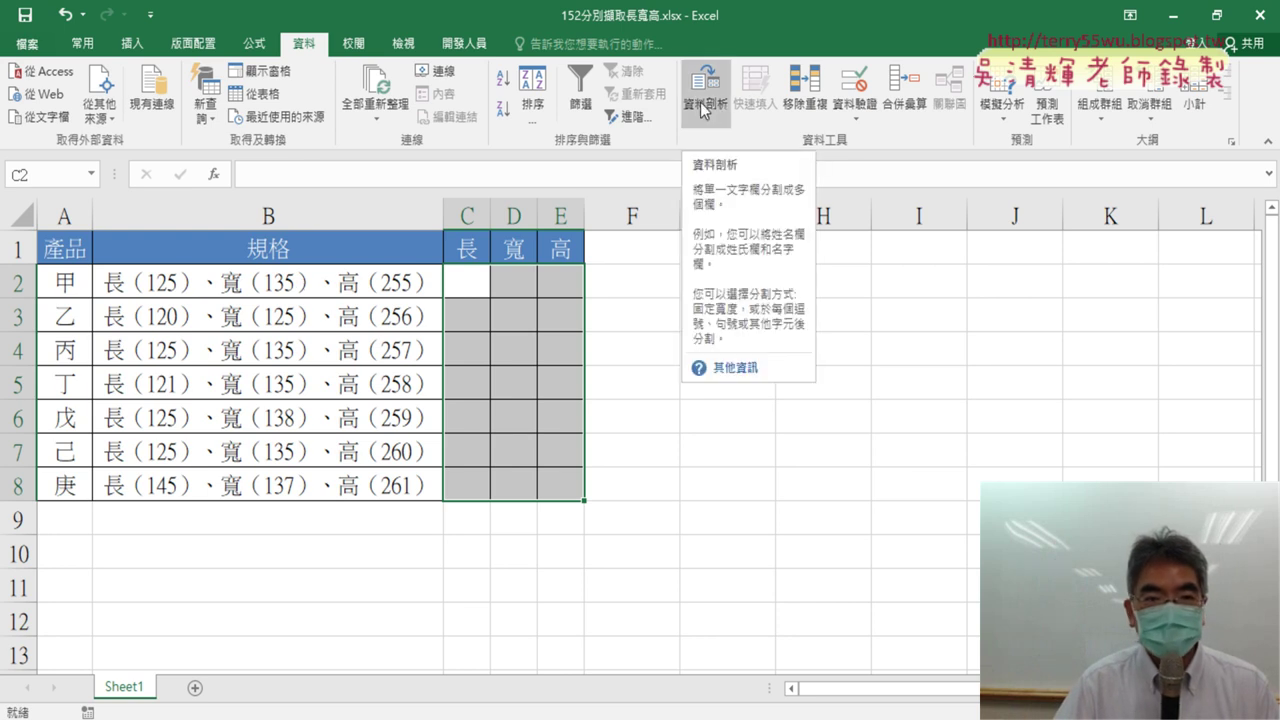
Select the spec text B2:B8 using Ctrl+Shift+Down from B2.
{"action": "left_click_drag", "start_coordinate": [273, 283], "coordinate": [257, 491]}
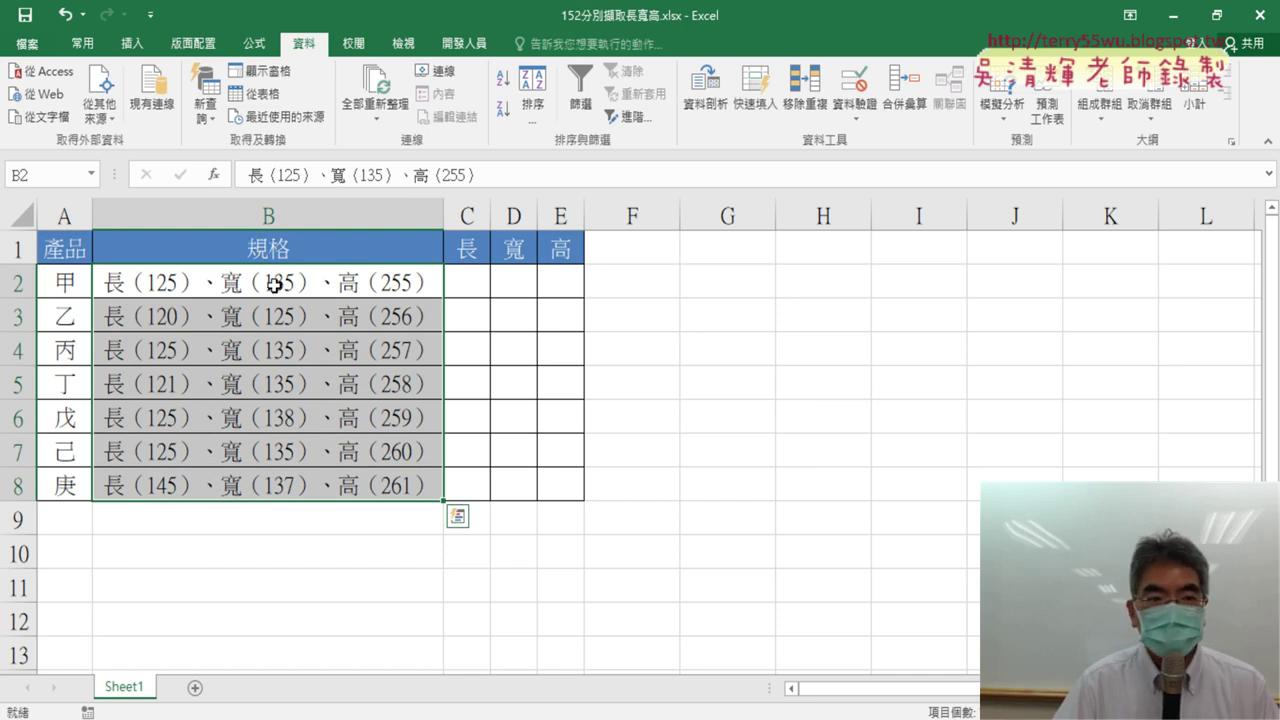
{"action": "left_click_drag", "start_coordinate": [271, 282], "coordinate": [270, 497]}
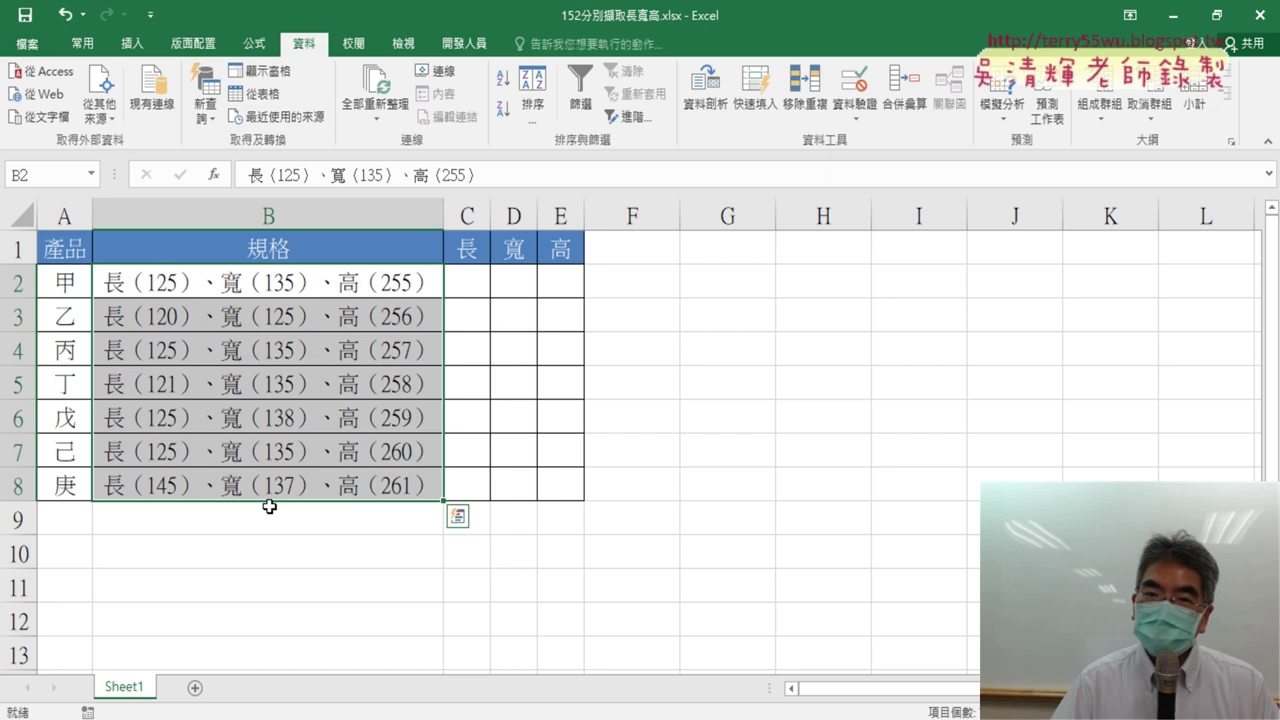
{"action": "left_click", "coordinate": [784, 488]}
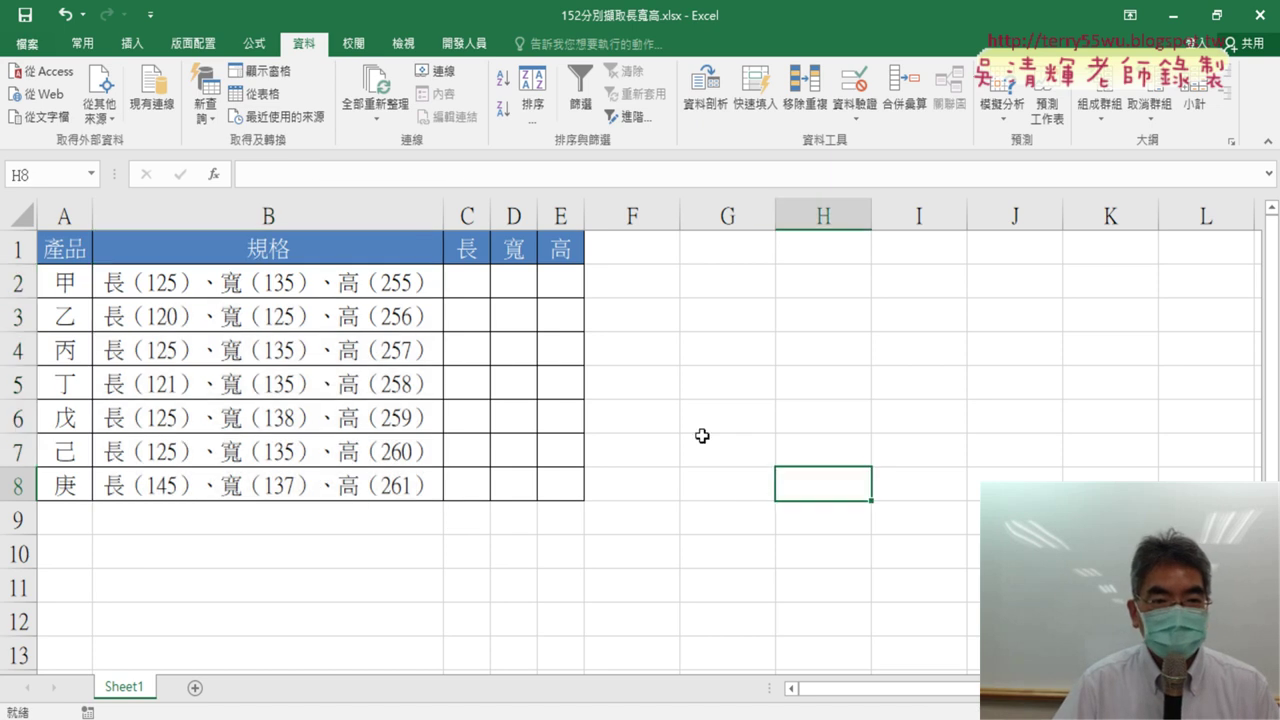
{"action": "left_click", "coordinate": [300, 284]}
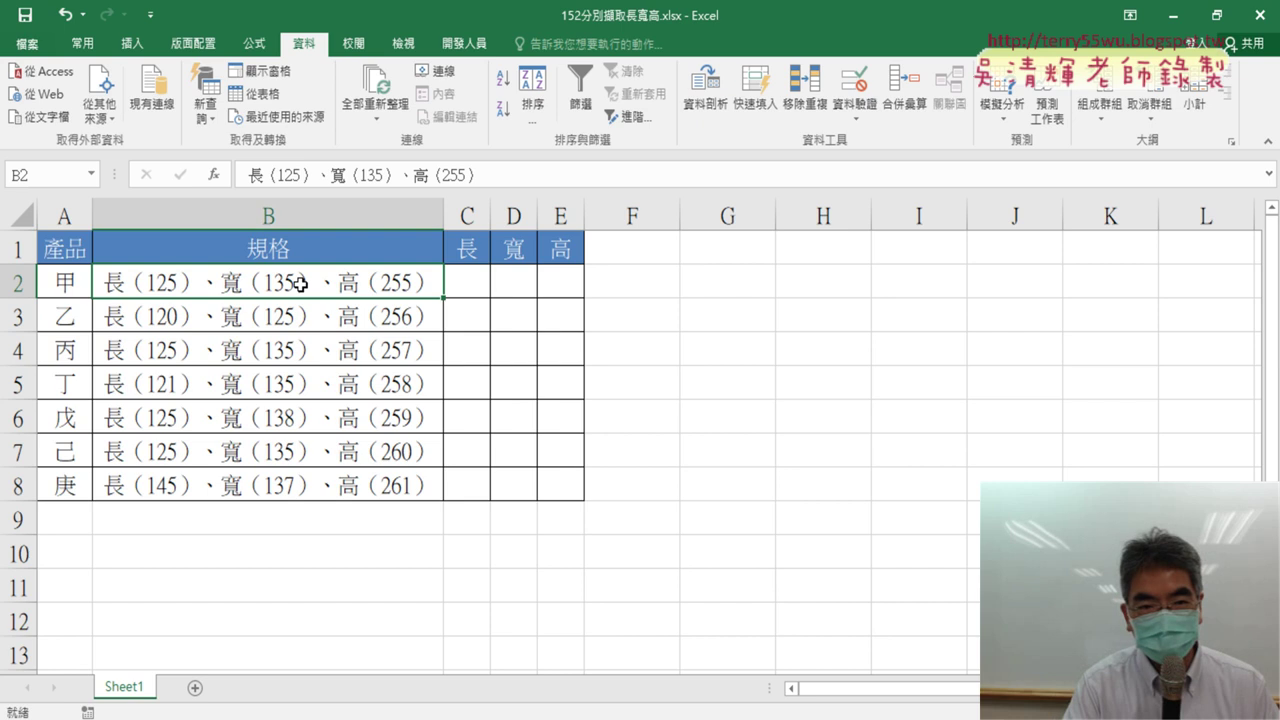
{"action": "key", "text": "ctrl+shift+Down"}
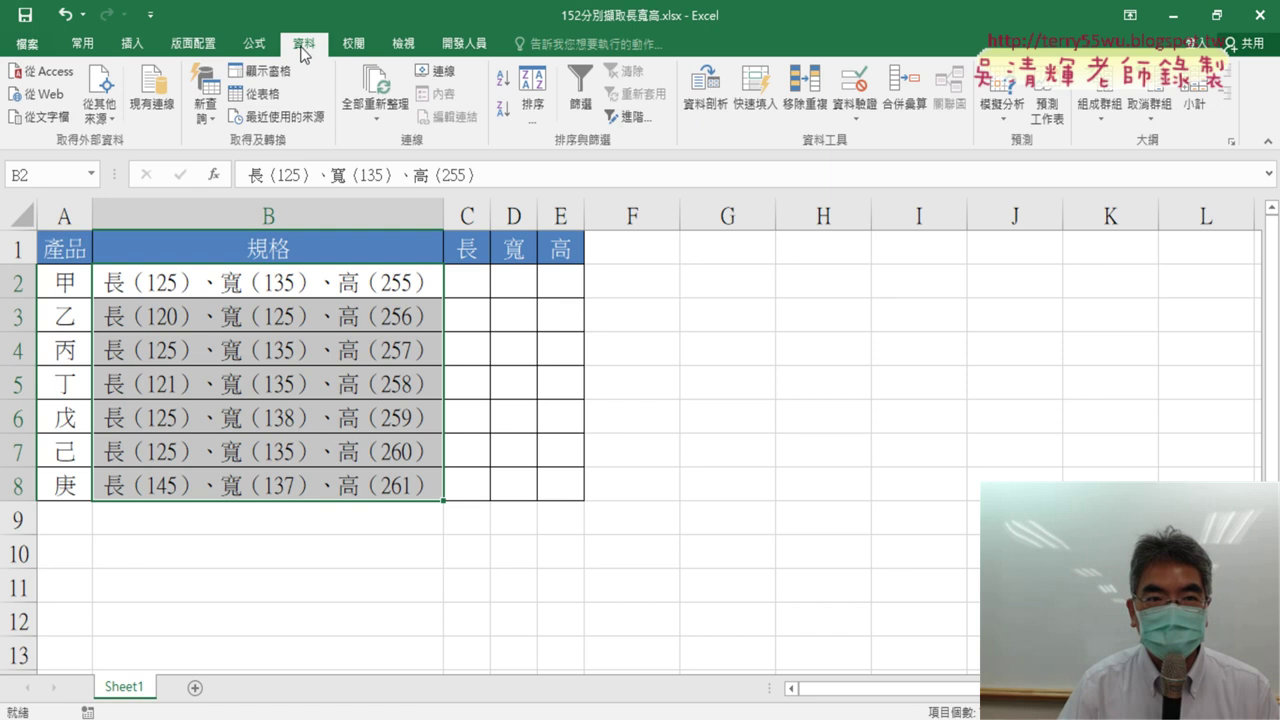
Point out the Text to Columns (資料剖析) command on the Data ribbon.
{"action": "left_click", "coordinate": [726, 112]}
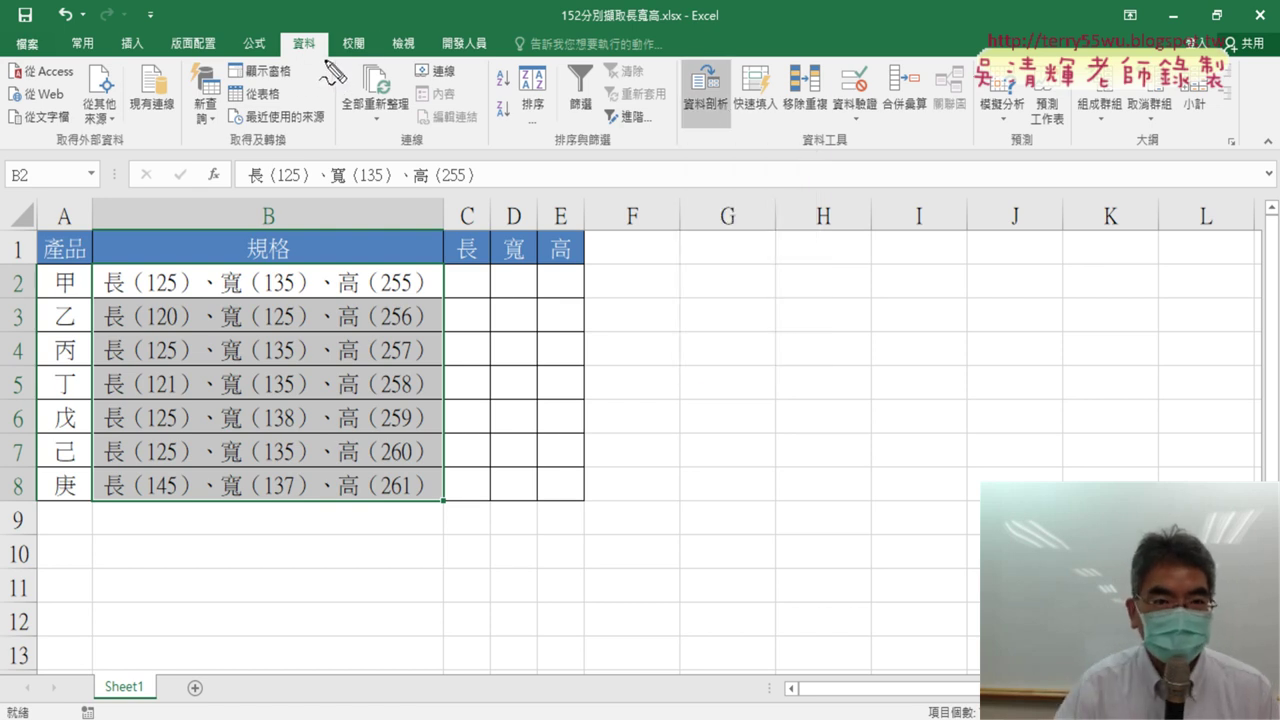
{"action": "left_click_drag", "start_coordinate": [284, 50], "coordinate": [318, 62]}
{"action": "mouse_move", "coordinate": [718, 132]}
{"action": "left_mouse_down"}
{"action": "mouse_move", "coordinate": [686, 138]}
{"action": "mouse_move", "coordinate": [706, 108]}
{"action": "mouse_move", "coordinate": [728, 140]}
{"action": "left_mouse_up"}
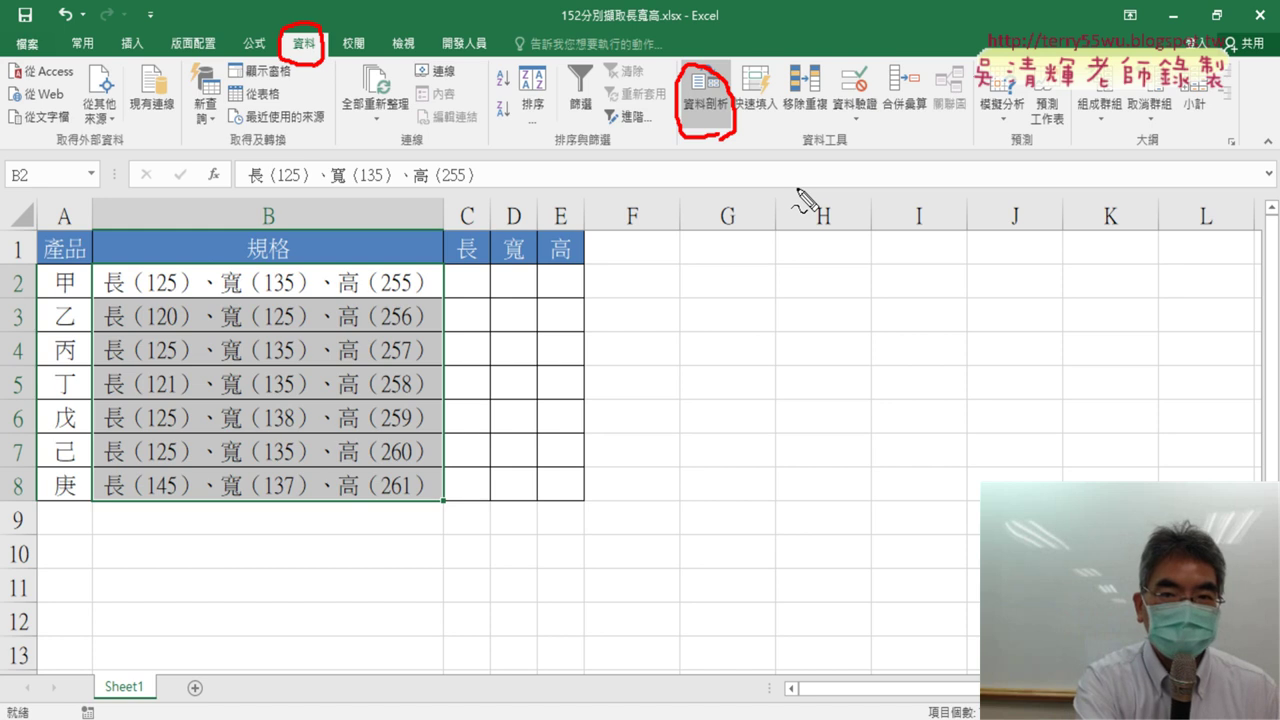
{"action": "key", "text": "Escape"}
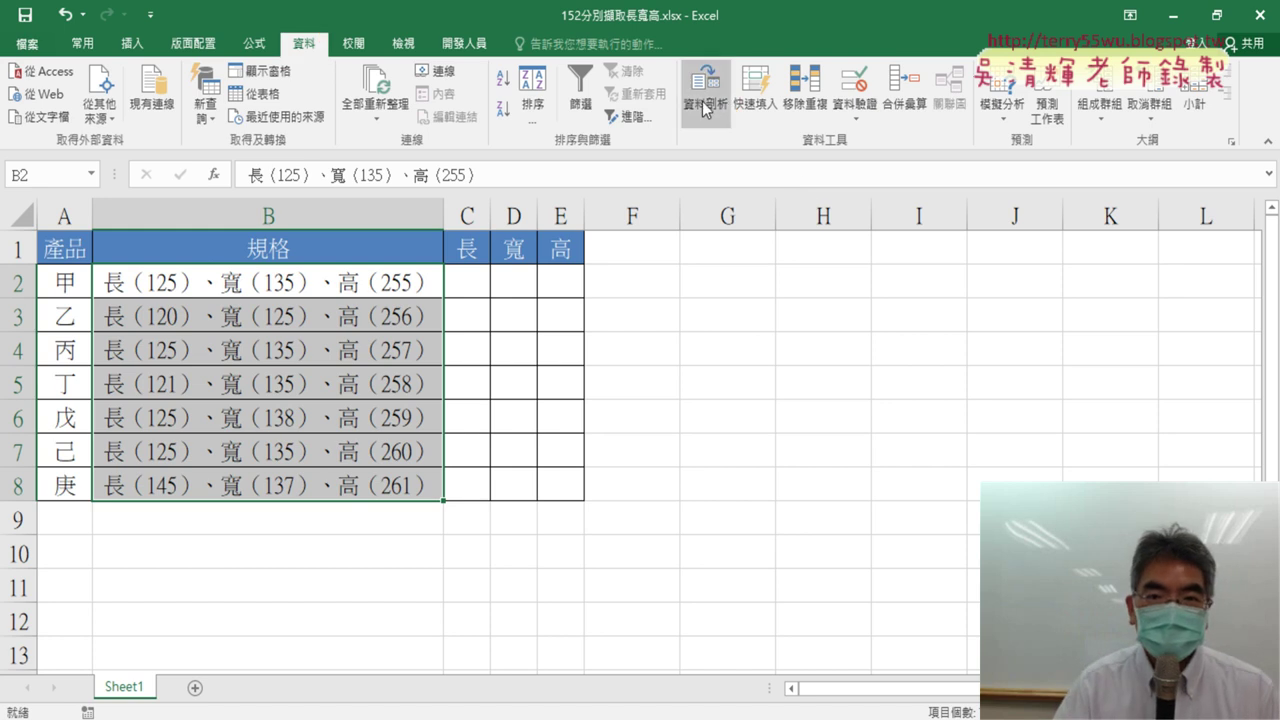
Launch Text to Columns on B2:B8, choose Fixed width, and advance to step 2.
{"action": "left_click", "coordinate": [705, 106]}
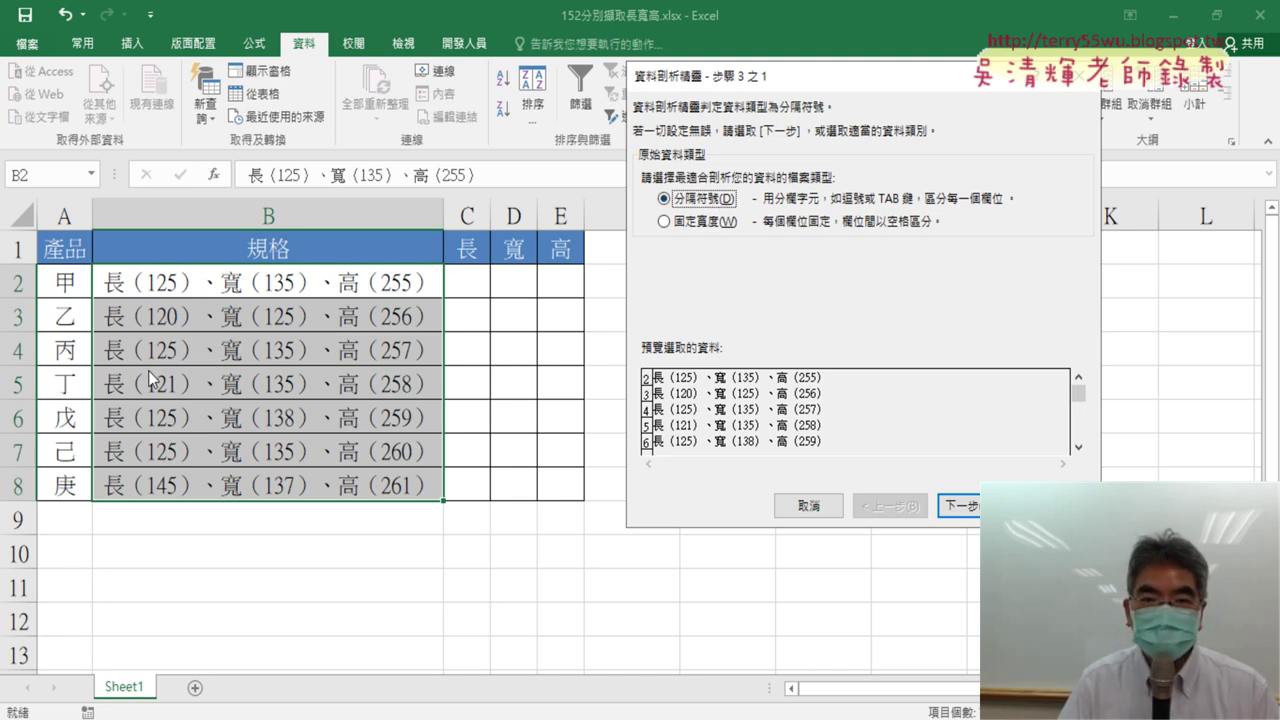
{"action": "left_click", "coordinate": [665, 222]}
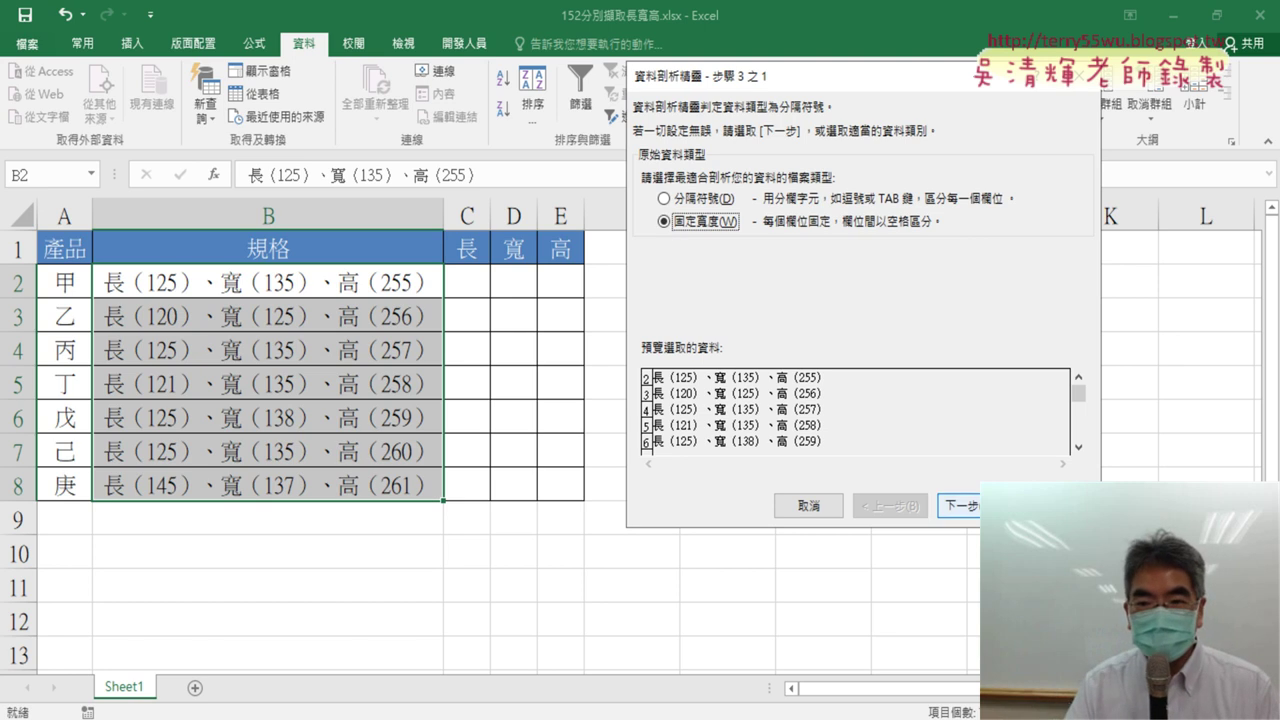
{"action": "left_click", "coordinate": [965, 505]}
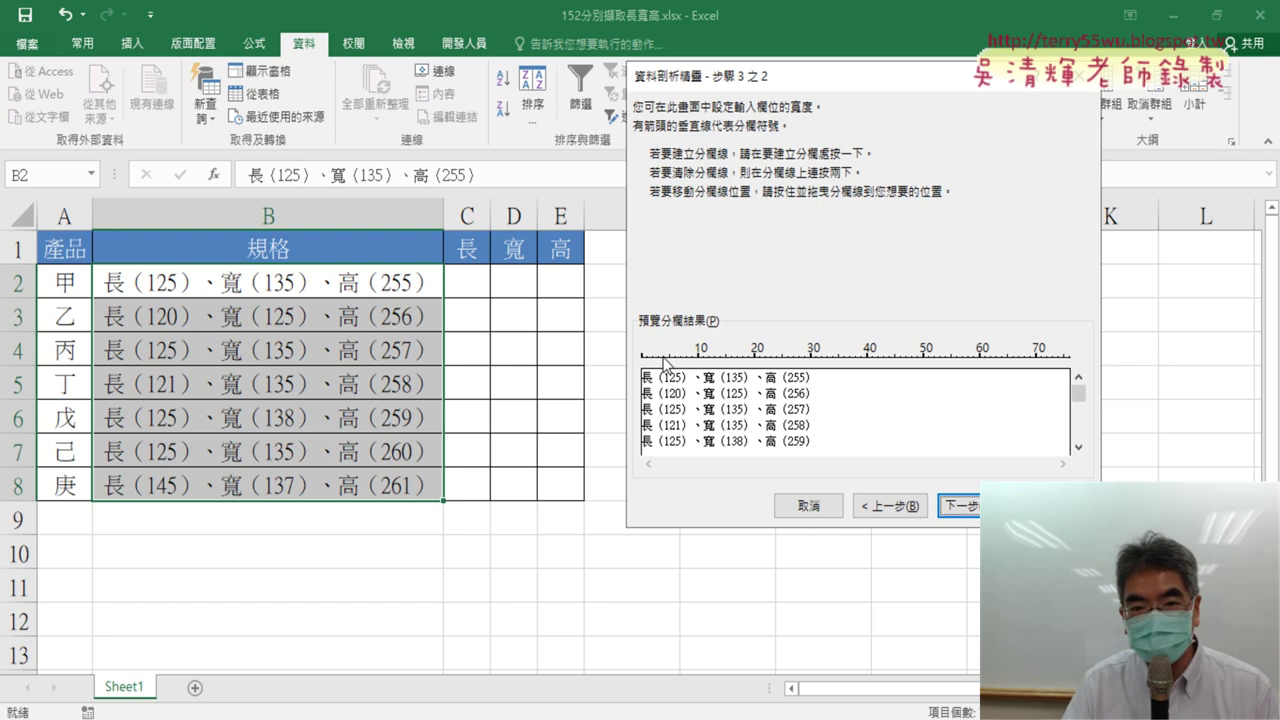
Place break lines around the length, width and height numbers, then advance to step 3.
{"action": "left_click", "coordinate": [664, 360]}
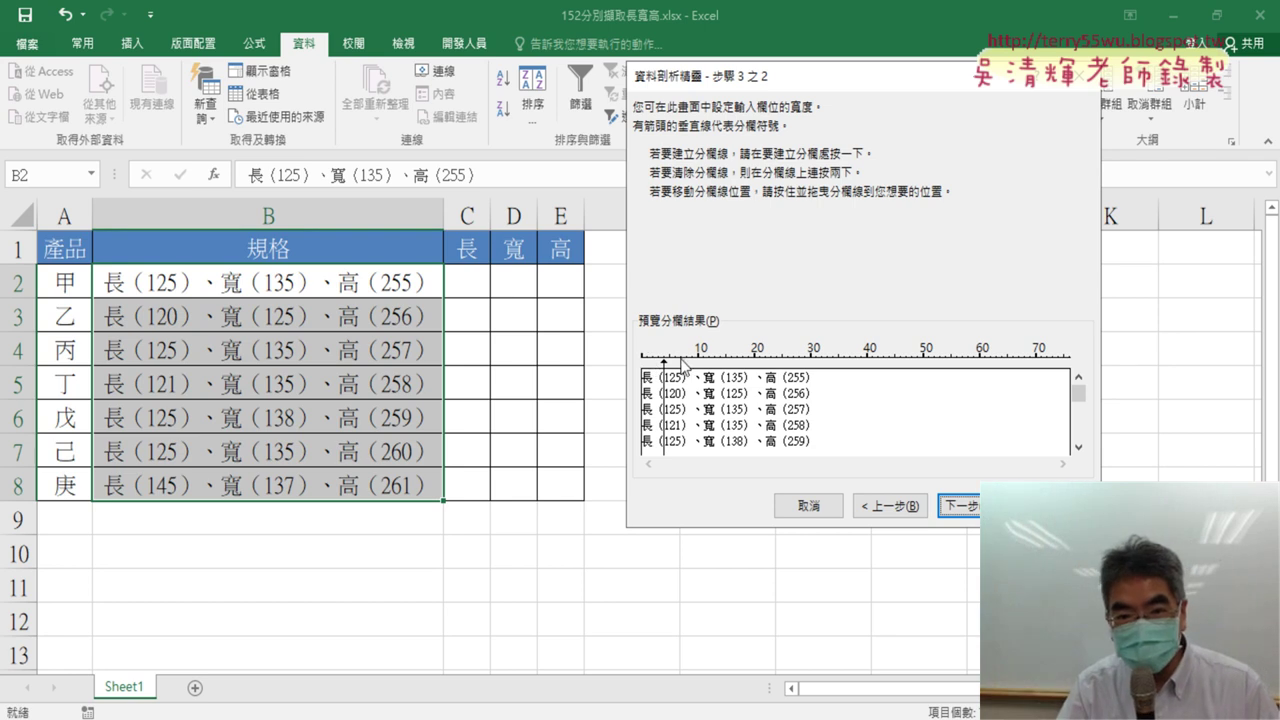
{"action": "left_click", "coordinate": [681, 362]}
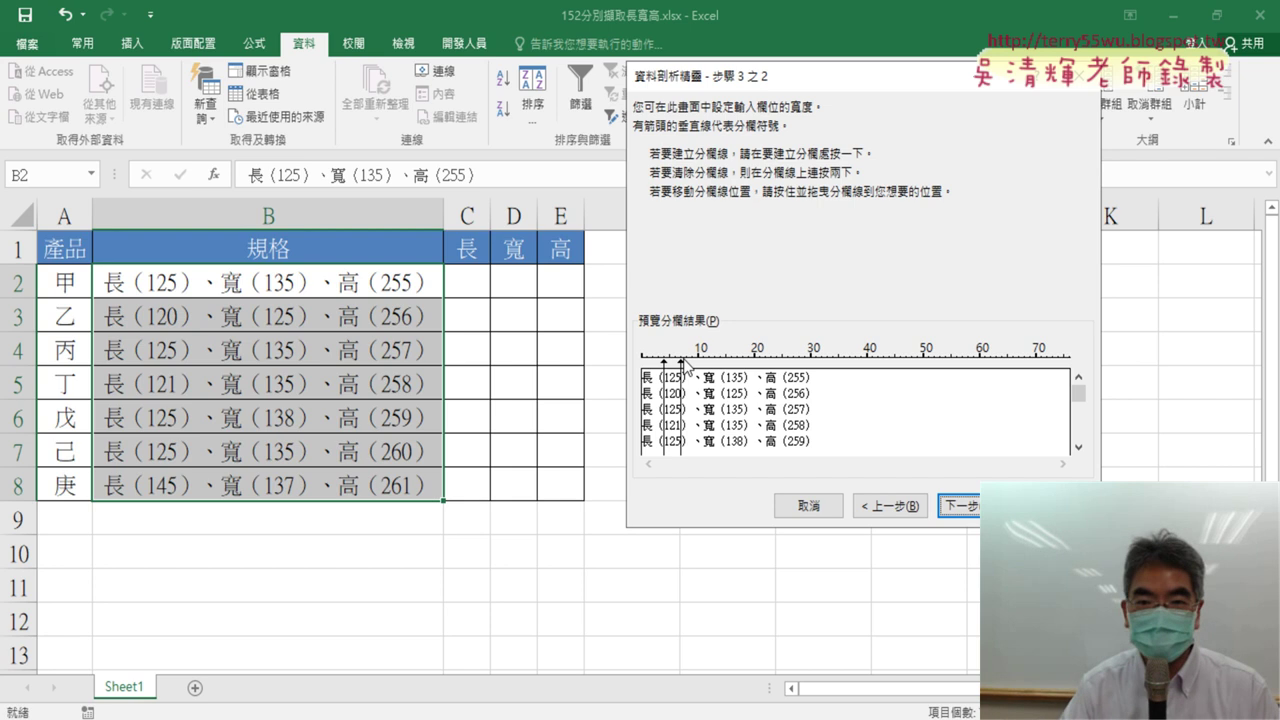
{"action": "left_click", "coordinate": [725, 360]}
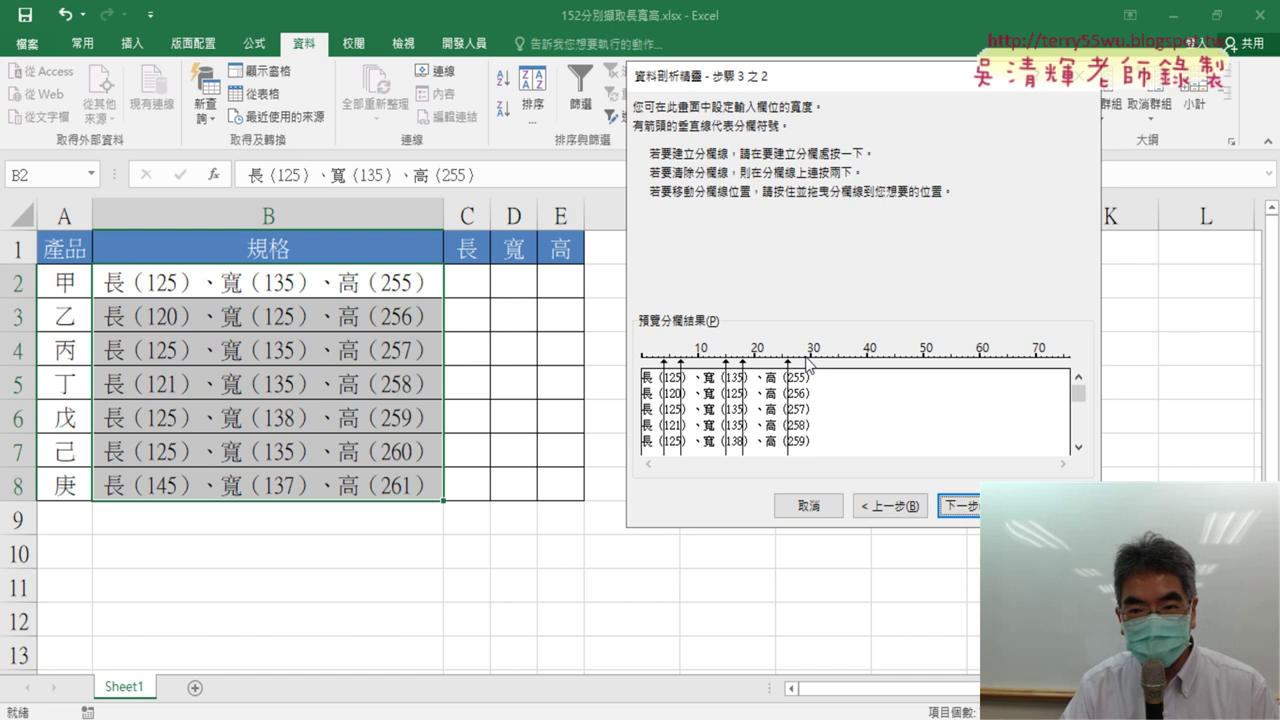
{"action": "left_click", "coordinate": [806, 358]}
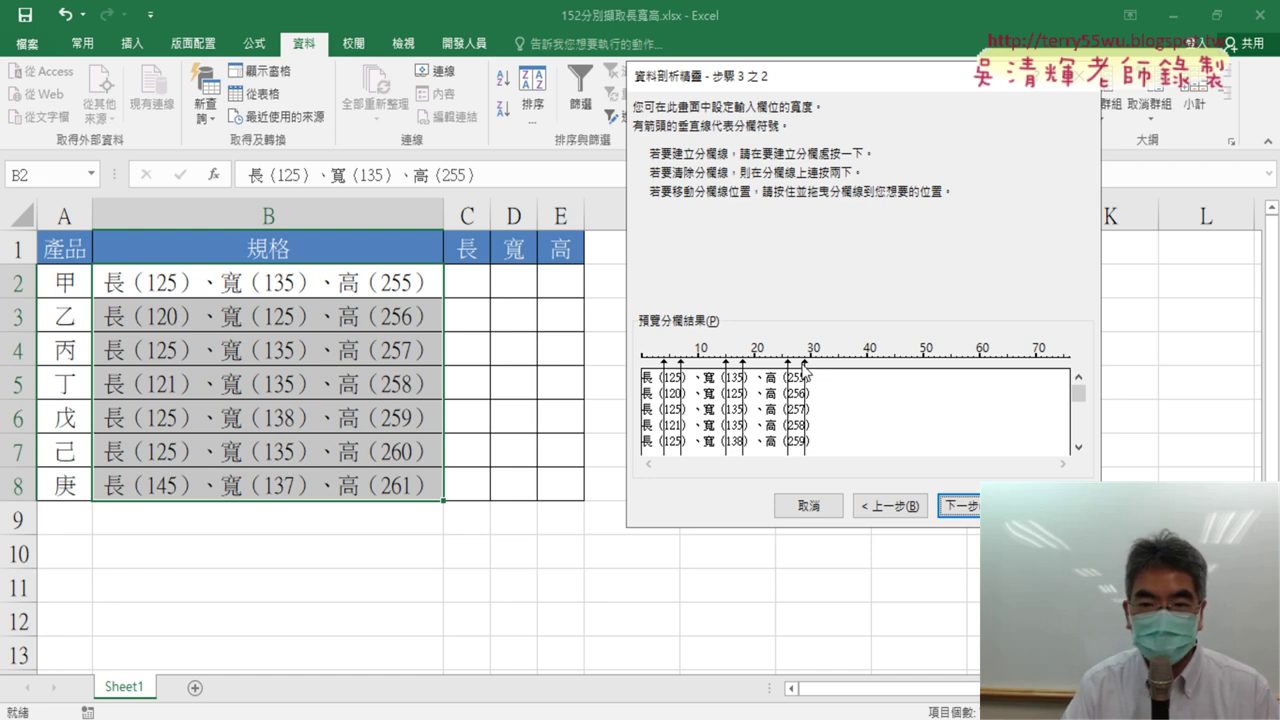
{"action": "left_click_drag", "start_coordinate": [806, 366], "coordinate": [827, 366]}
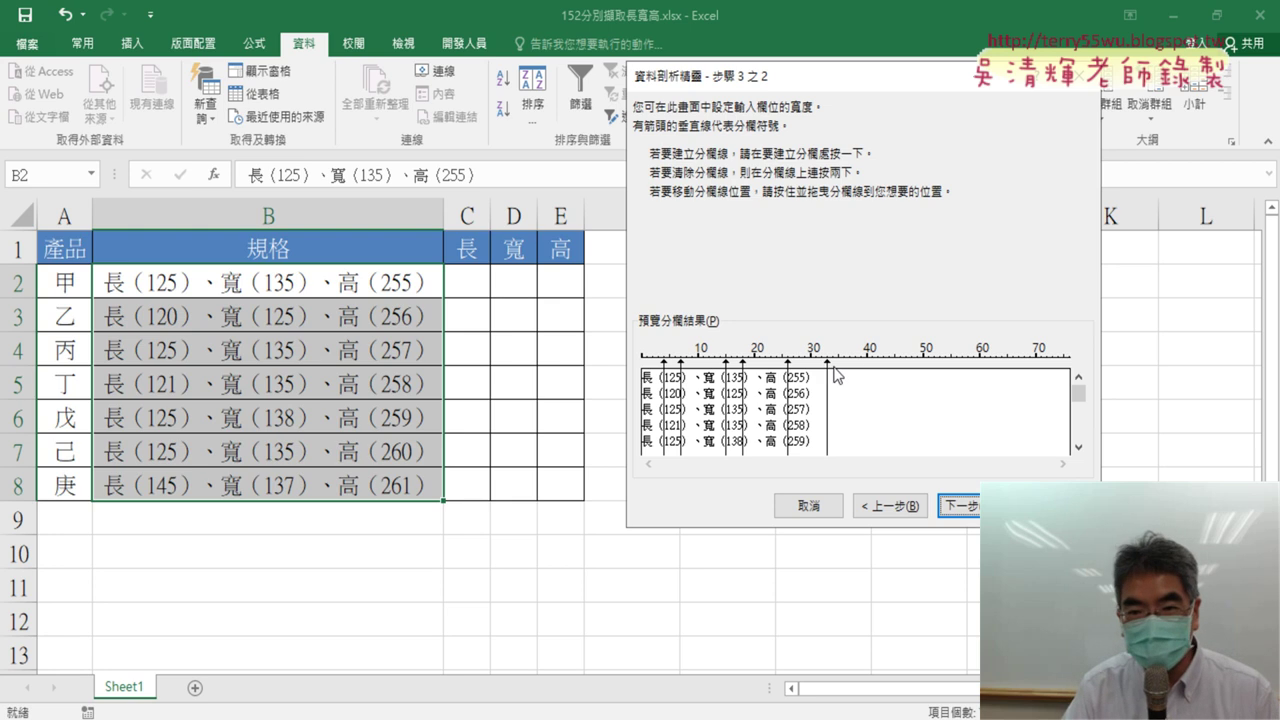
{"action": "left_click_drag", "start_coordinate": [829, 370], "coordinate": [806, 376]}
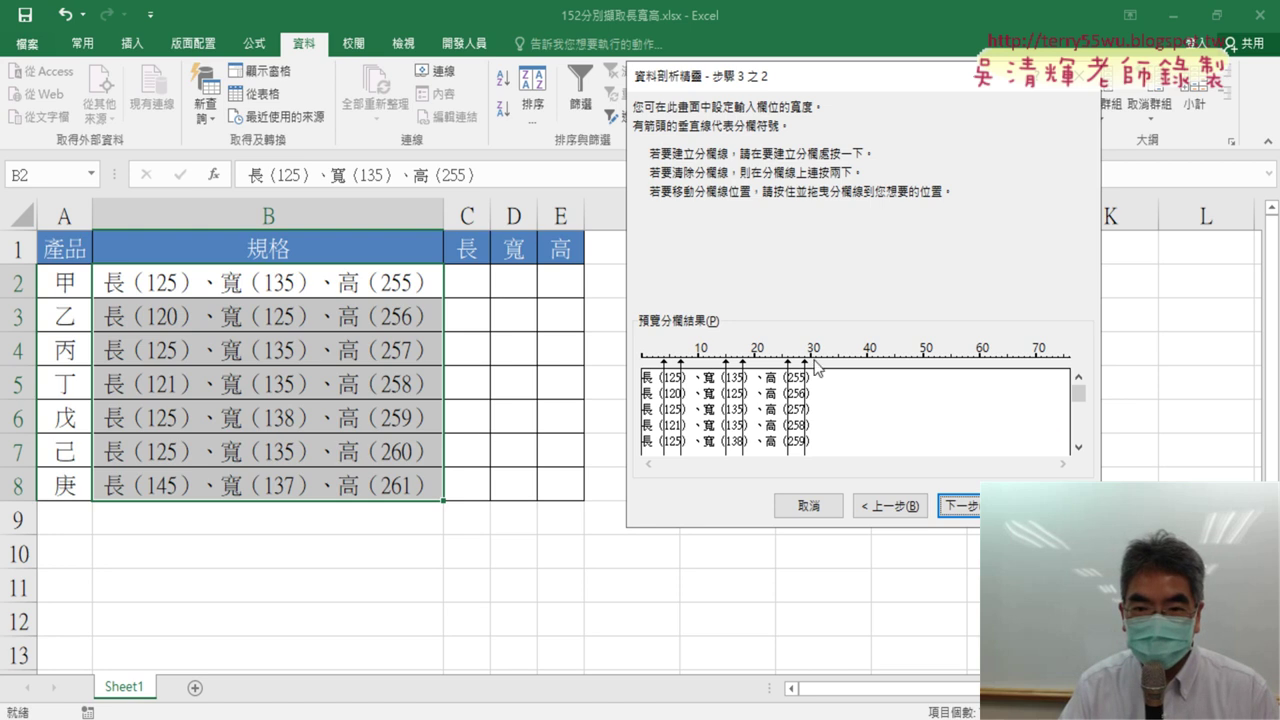
{"action": "left_click_drag", "start_coordinate": [789, 369], "coordinate": [787, 367]}
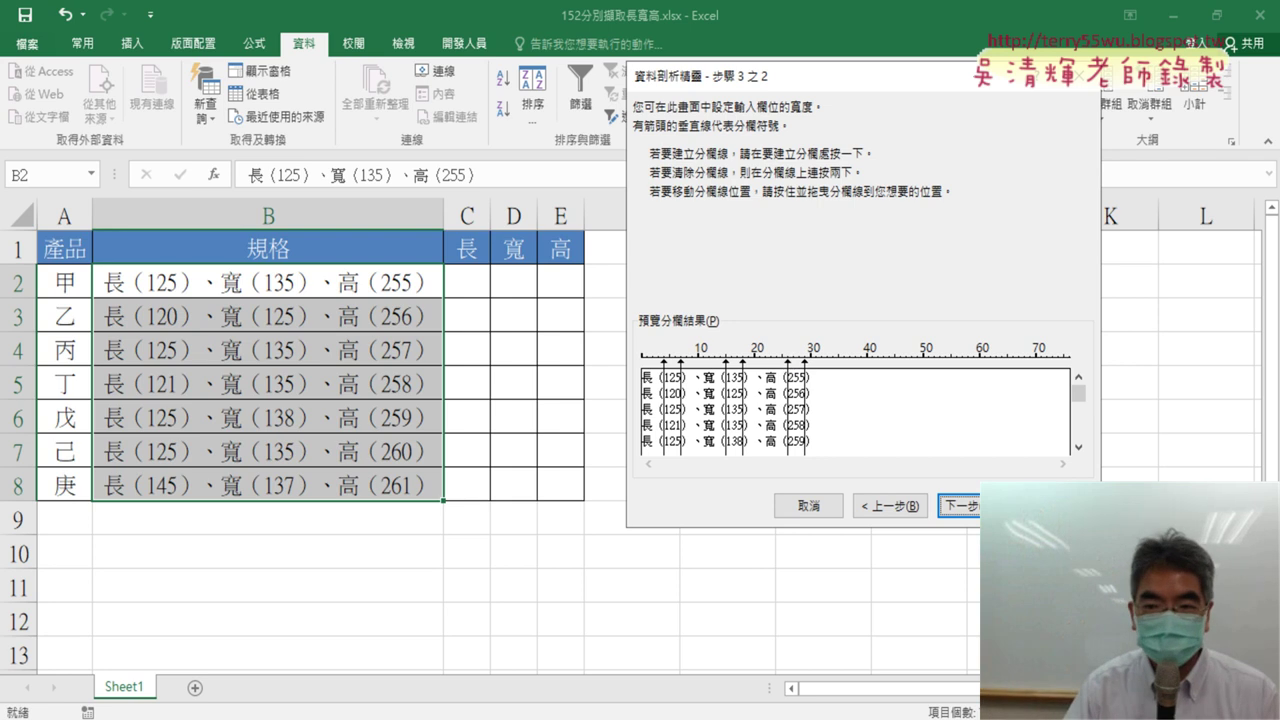
{"action": "left_click", "coordinate": [958, 505]}
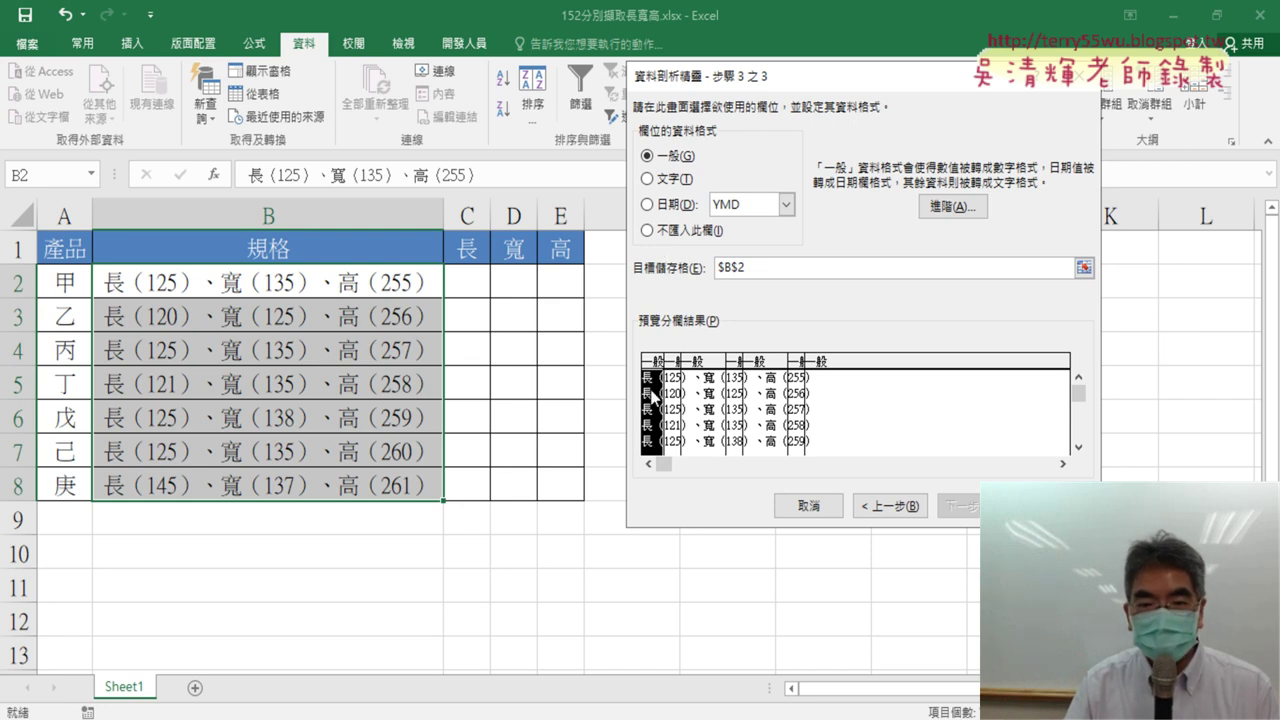
Mark the four text pieces around the length, width and height numbers as 'Do not import column (skip)'.
{"action": "left_click", "coordinate": [647, 232]}
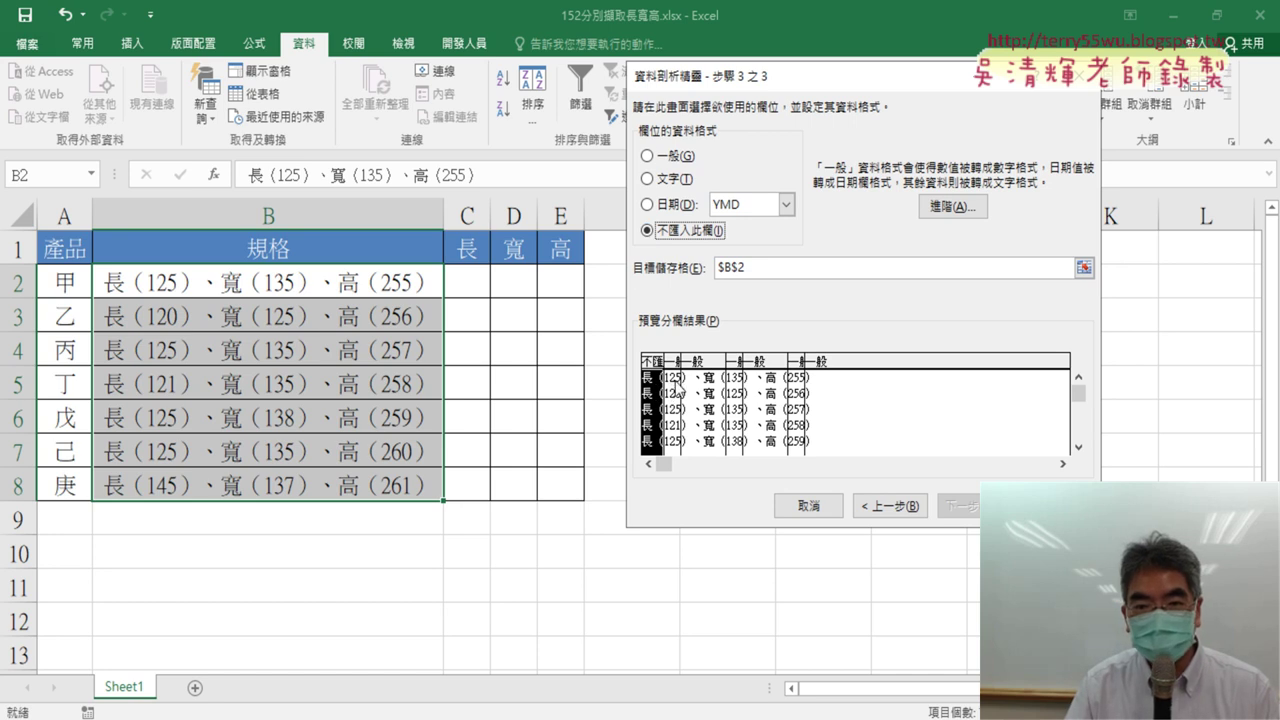
{"action": "left_click", "coordinate": [714, 394]}
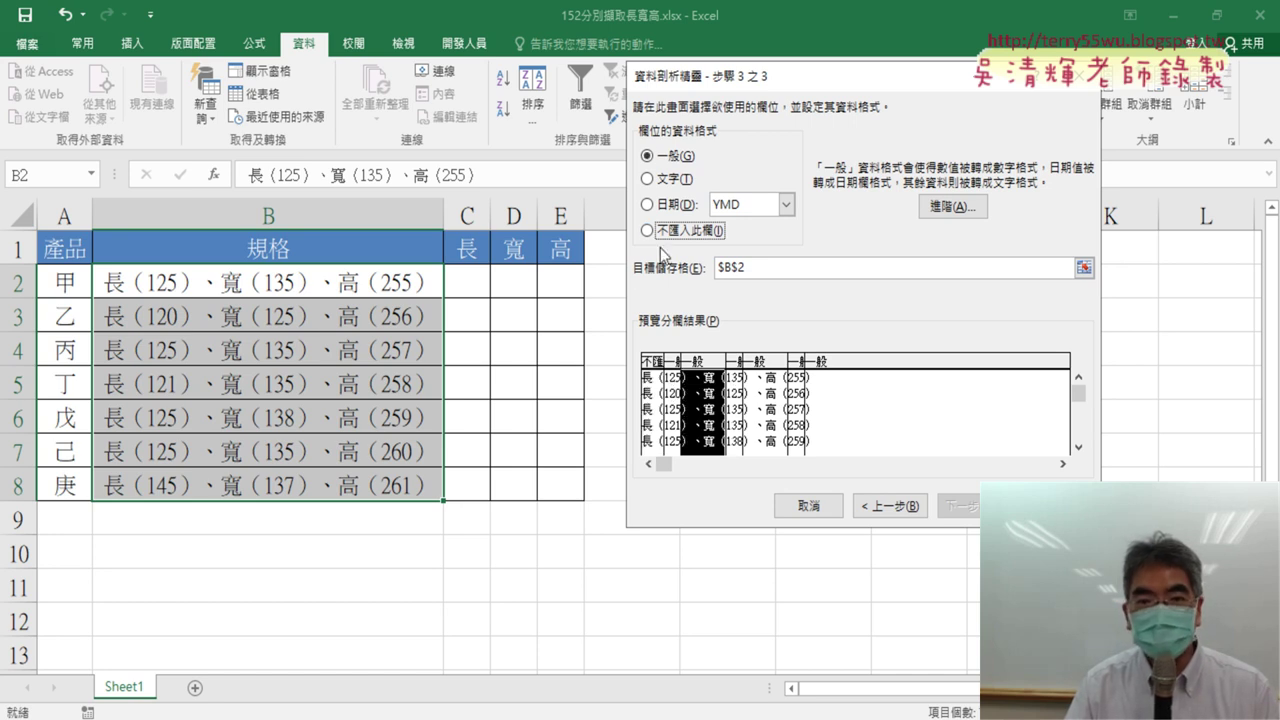
{"action": "left_click", "coordinate": [647, 231]}
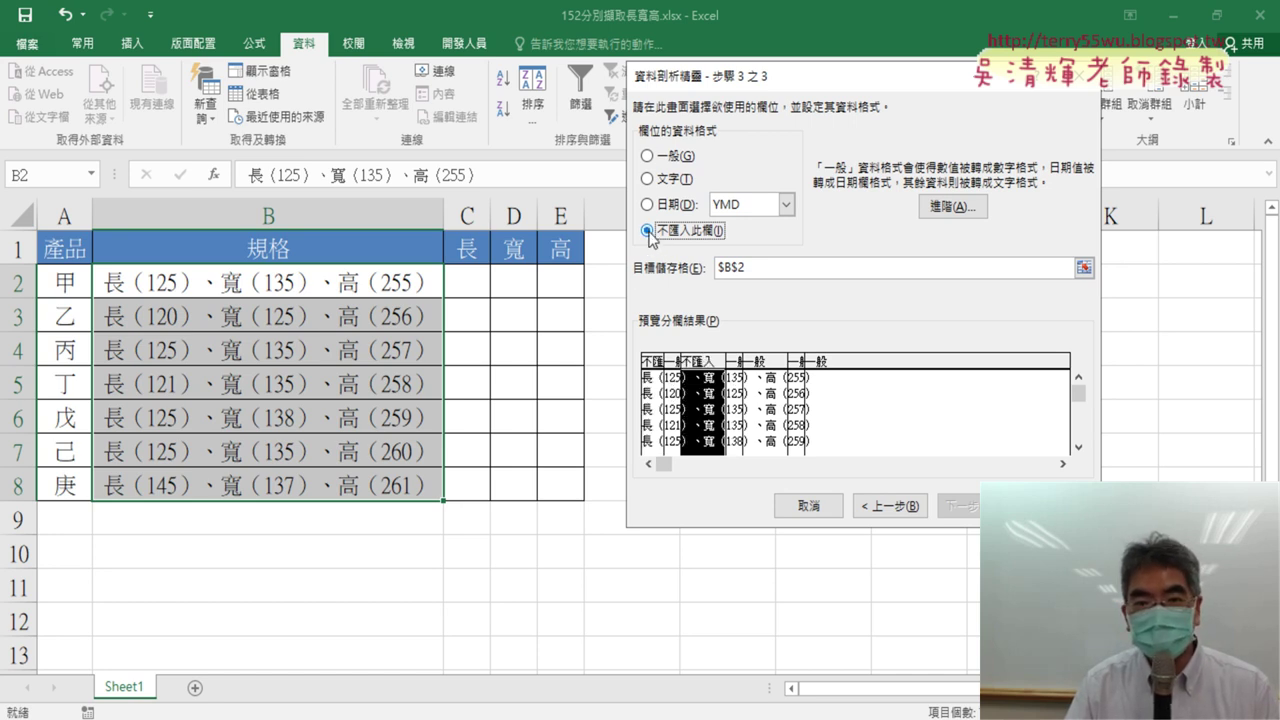
{"action": "left_click", "coordinate": [763, 397]}
{"action": "left_click", "coordinate": [660, 231]}
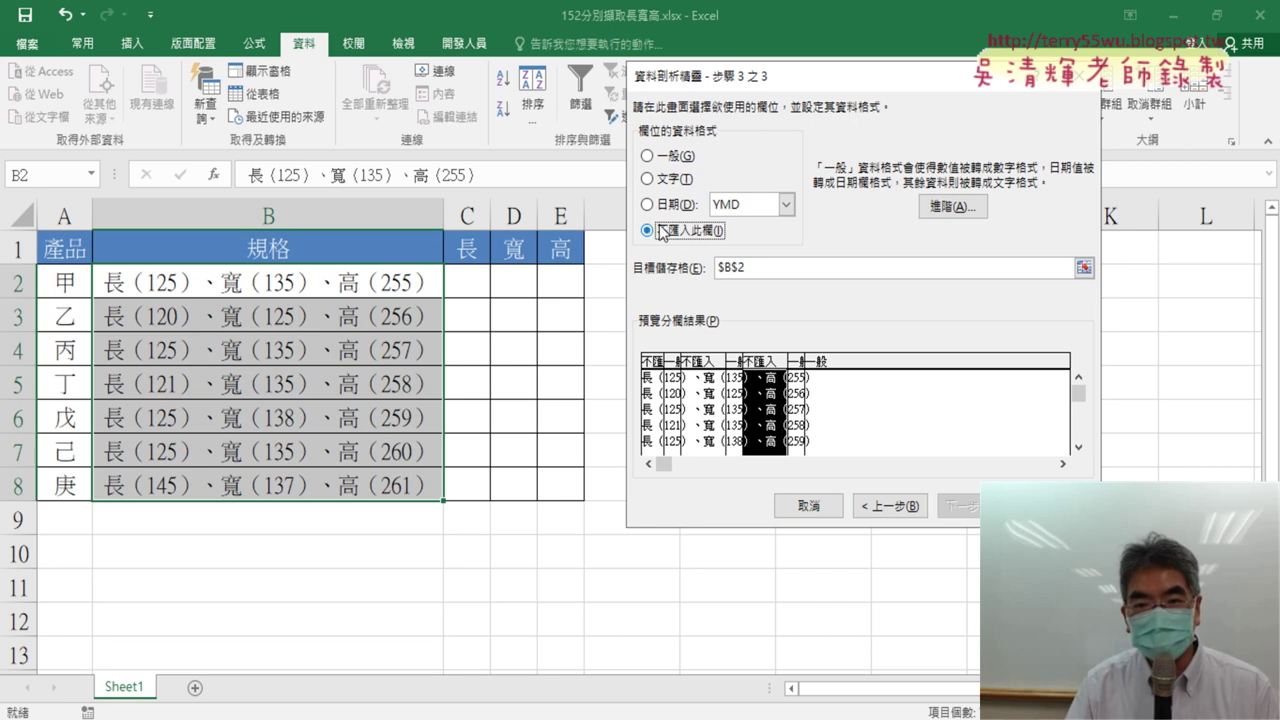
{"action": "left_click", "coordinate": [829, 398]}
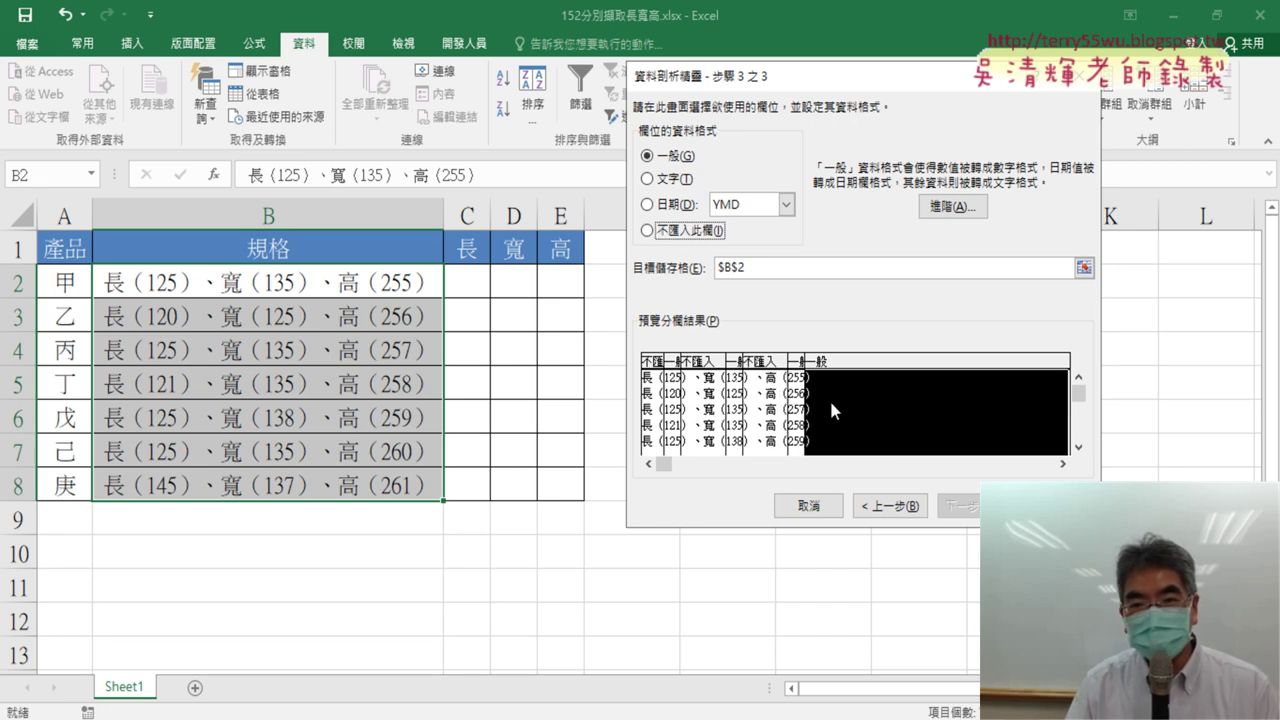
{"action": "left_click", "coordinate": [669, 236]}
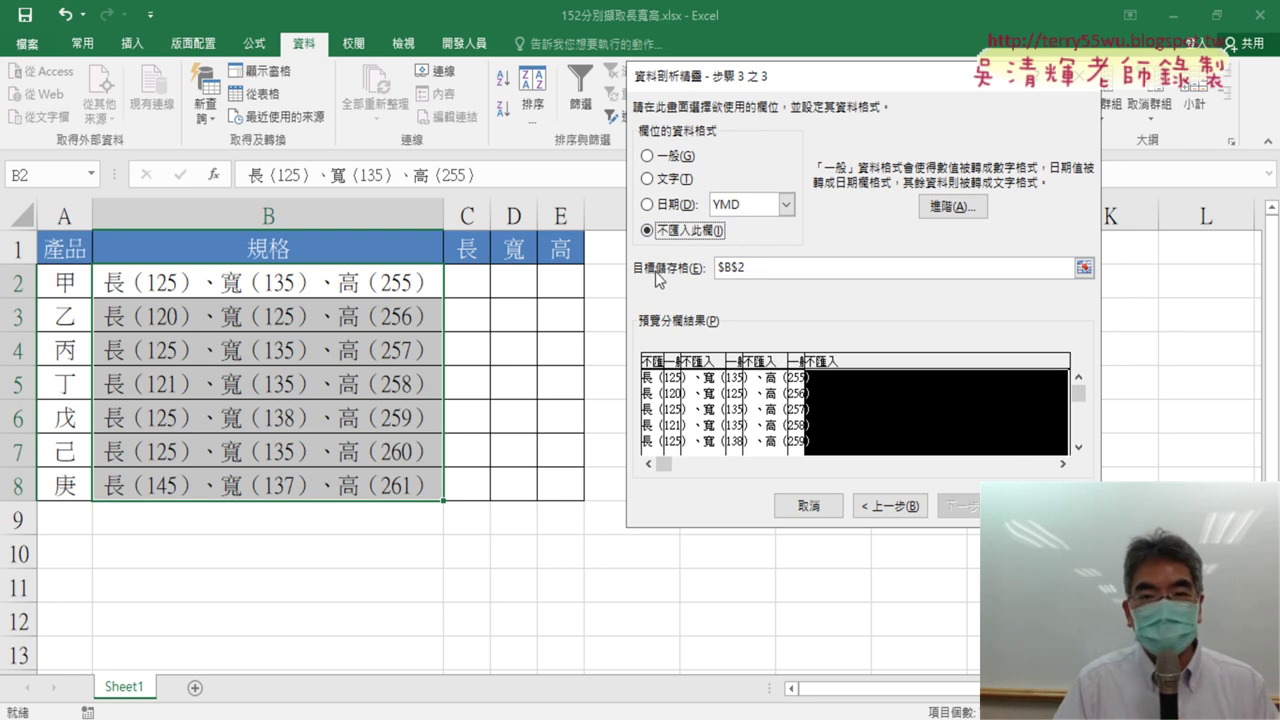
{"action": "left_click", "coordinate": [722, 270]}
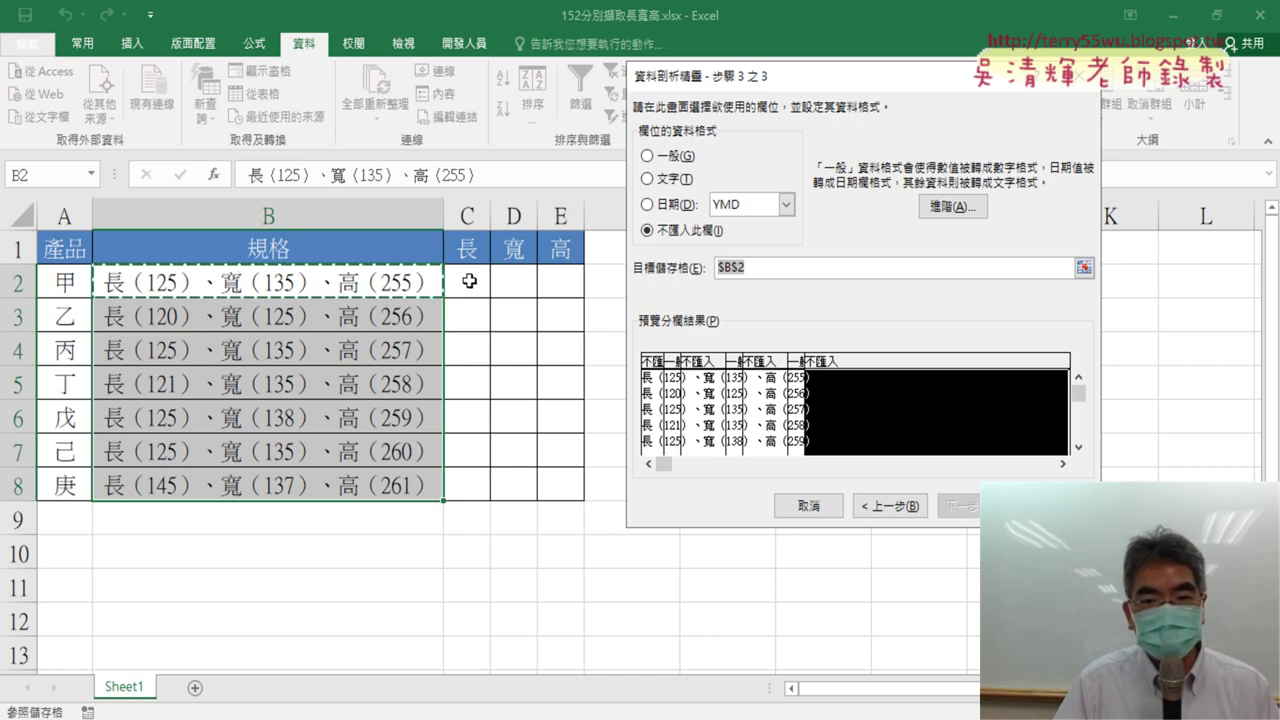
Set the destination to $C$2, finish the split, and confirm replacing the existing data in C–E.
{"action": "left_click", "coordinate": [469, 282]}
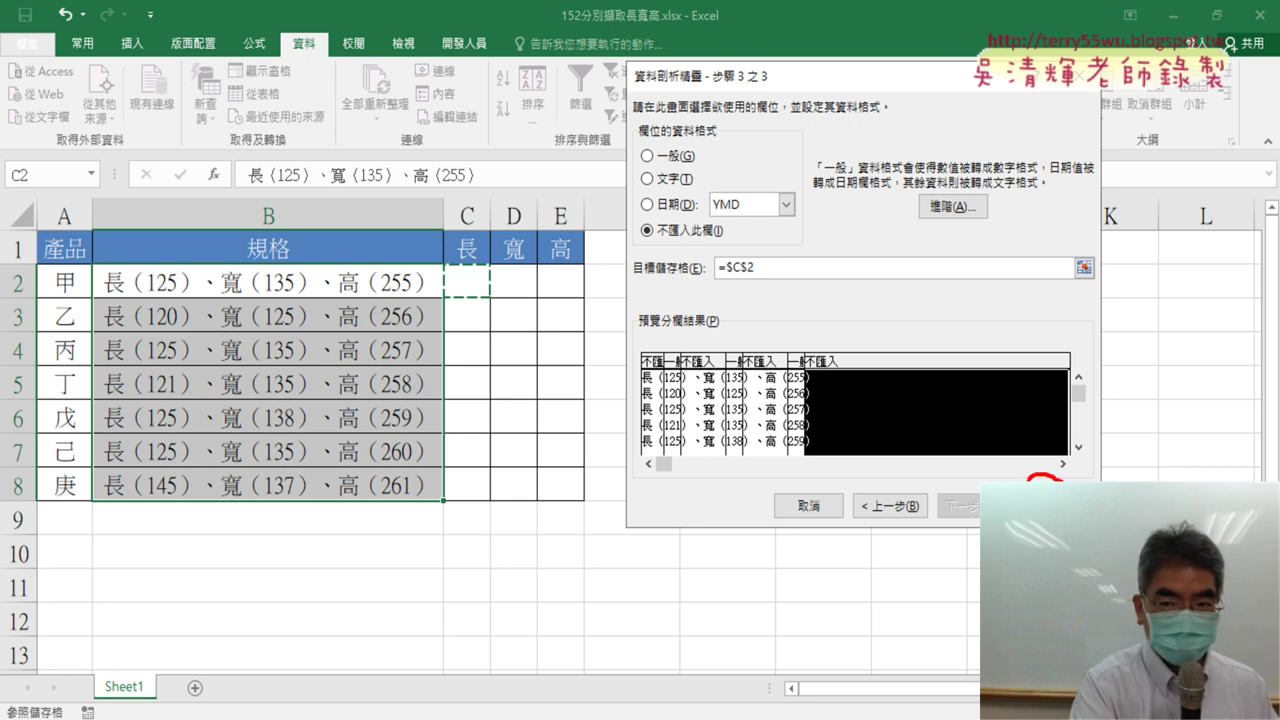
{"action": "key", "text": "Return"}
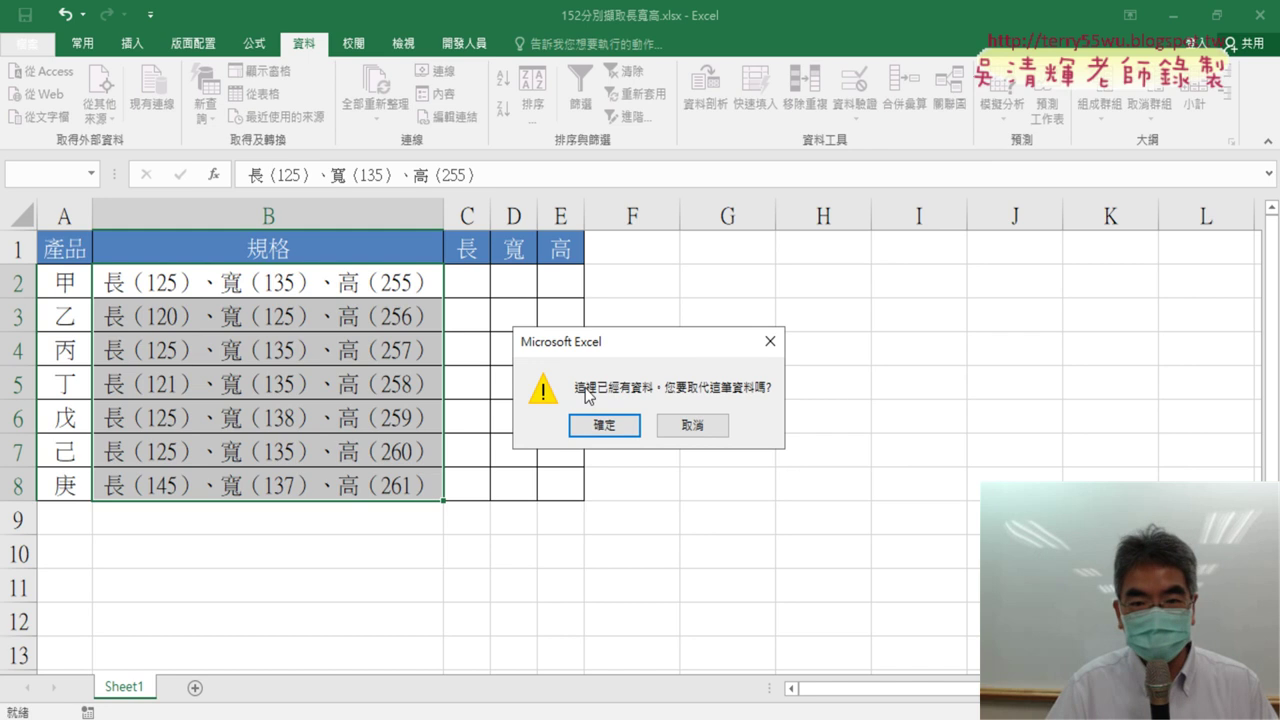
{"action": "left_click_drag", "start_coordinate": [643, 341], "coordinate": [764, 263]}
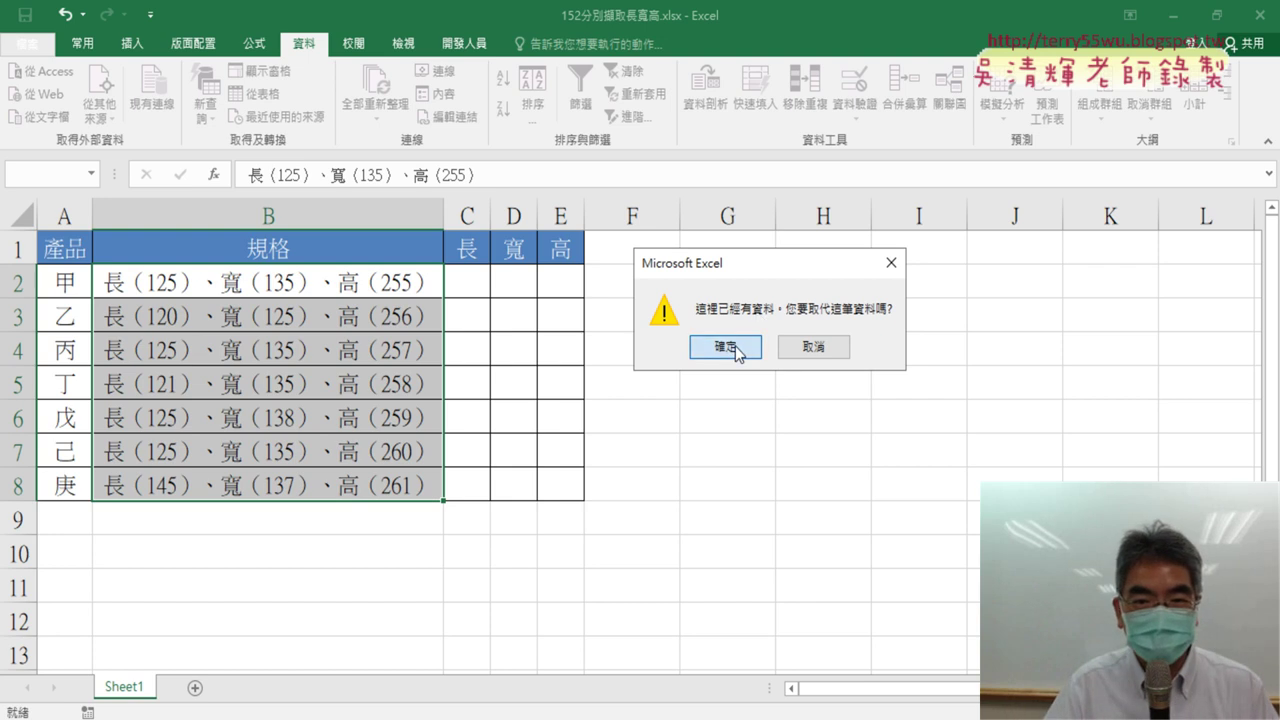
{"action": "left_click", "coordinate": [726, 347]}
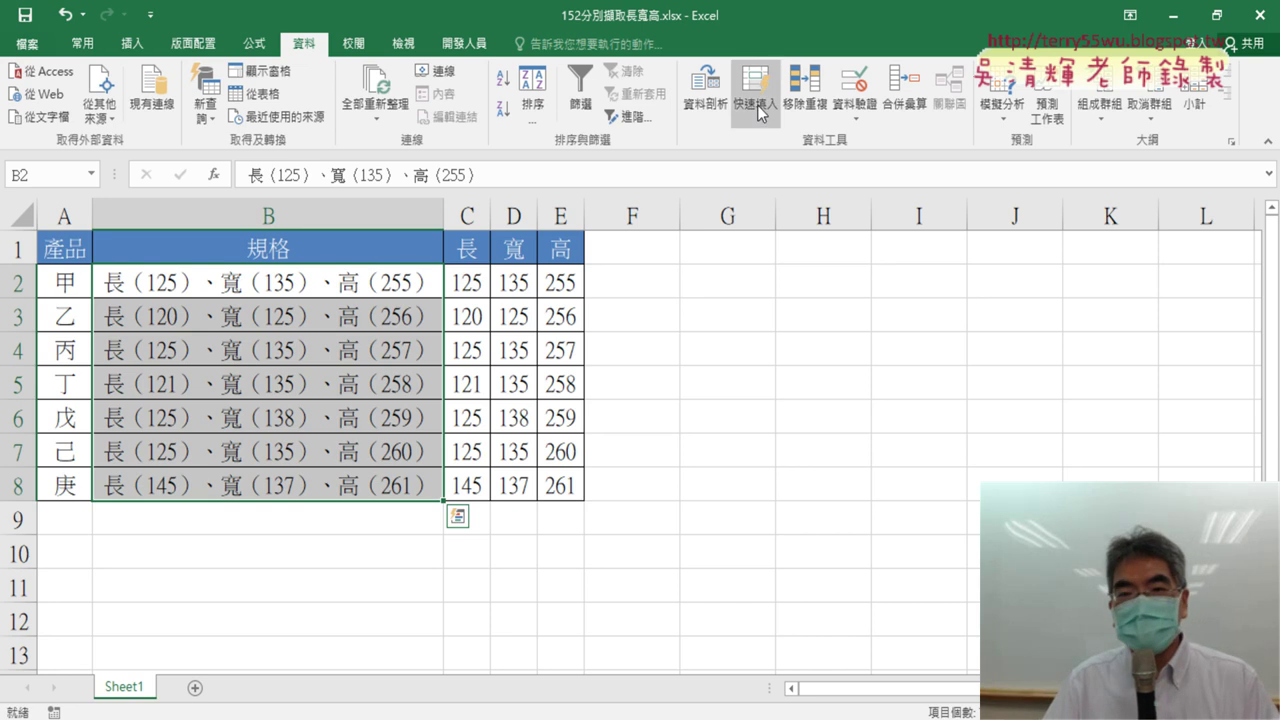
Reopen the Text to Columns wizard and cancel it without changing the sheet.
{"action": "left_click", "coordinate": [705, 100]}
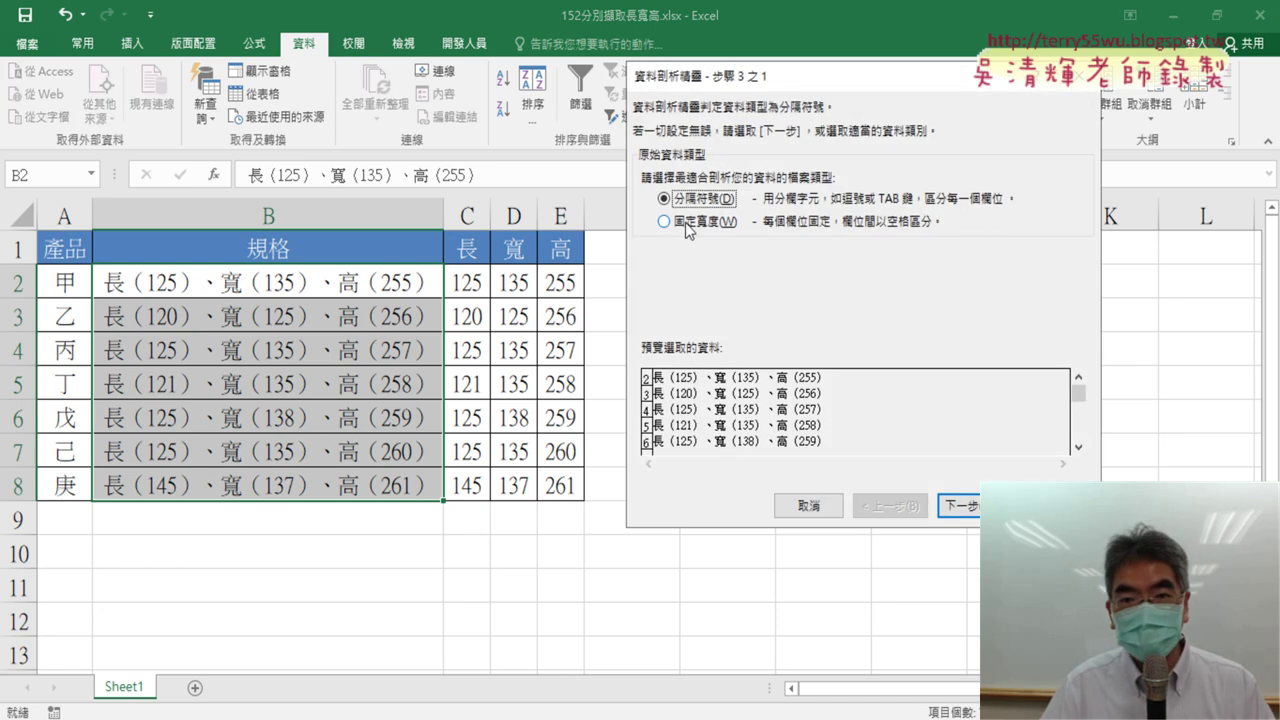
{"action": "left_click", "coordinate": [685, 222]}
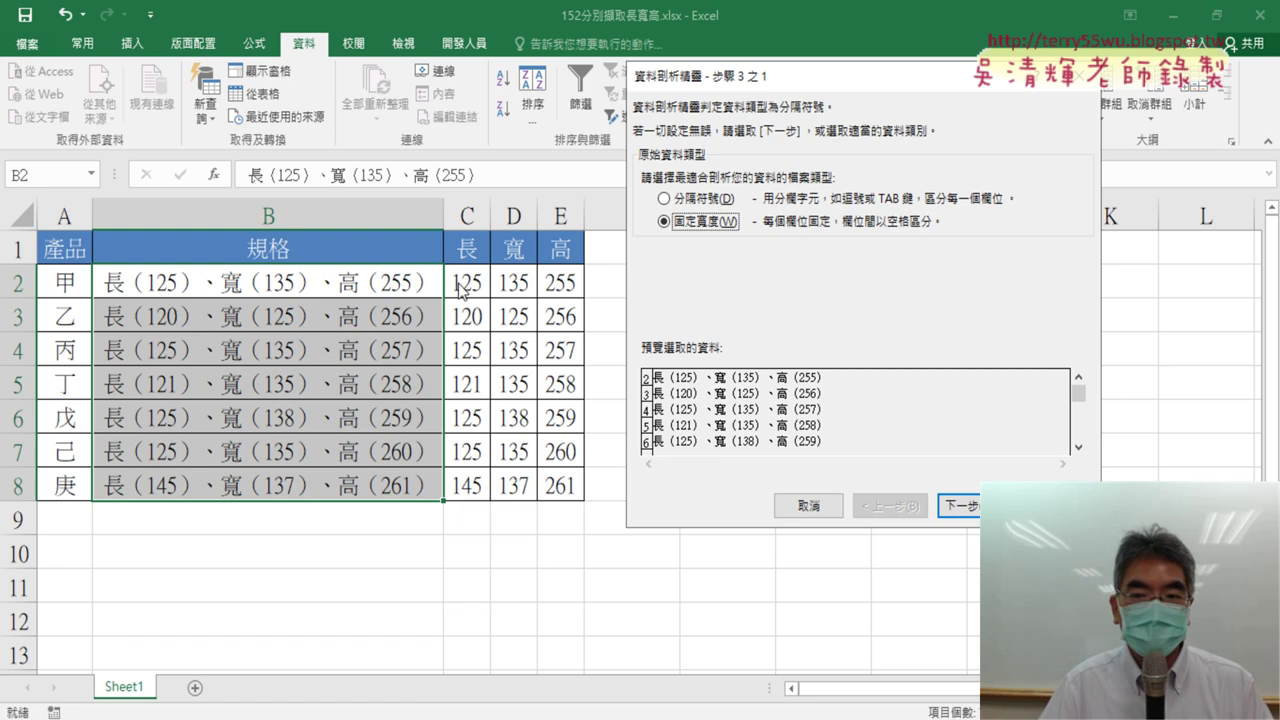
{"action": "left_click", "coordinate": [812, 506]}
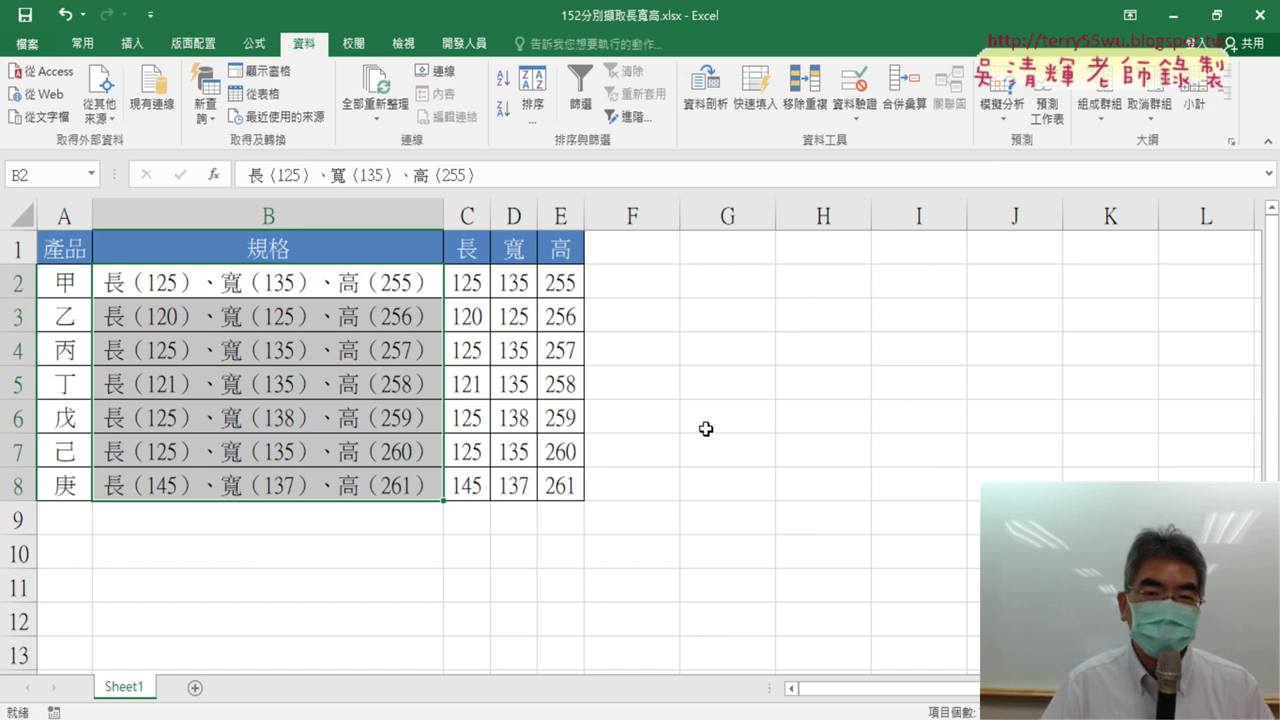
Delete the extracted values in C2:E8 and reselect the emptied range.
{"action": "left_click_drag", "start_coordinate": [467, 287], "coordinate": [561, 482]}
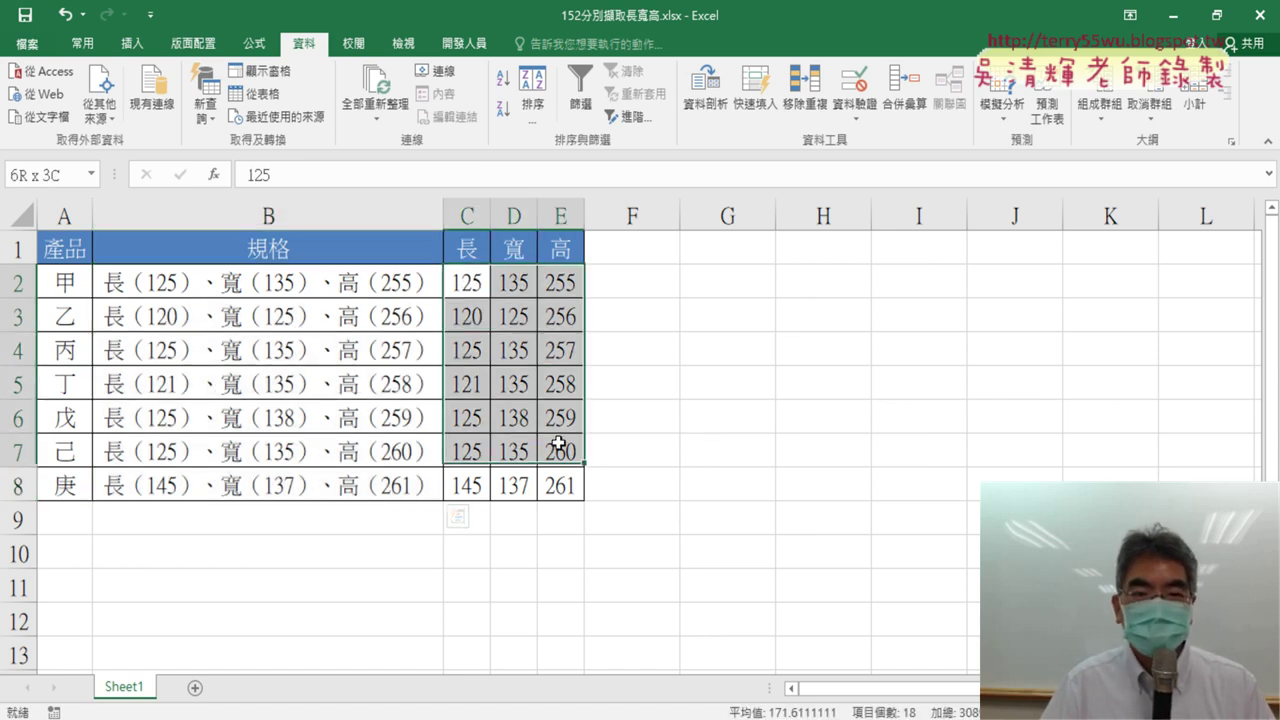
{"action": "key", "text": "Delete"}
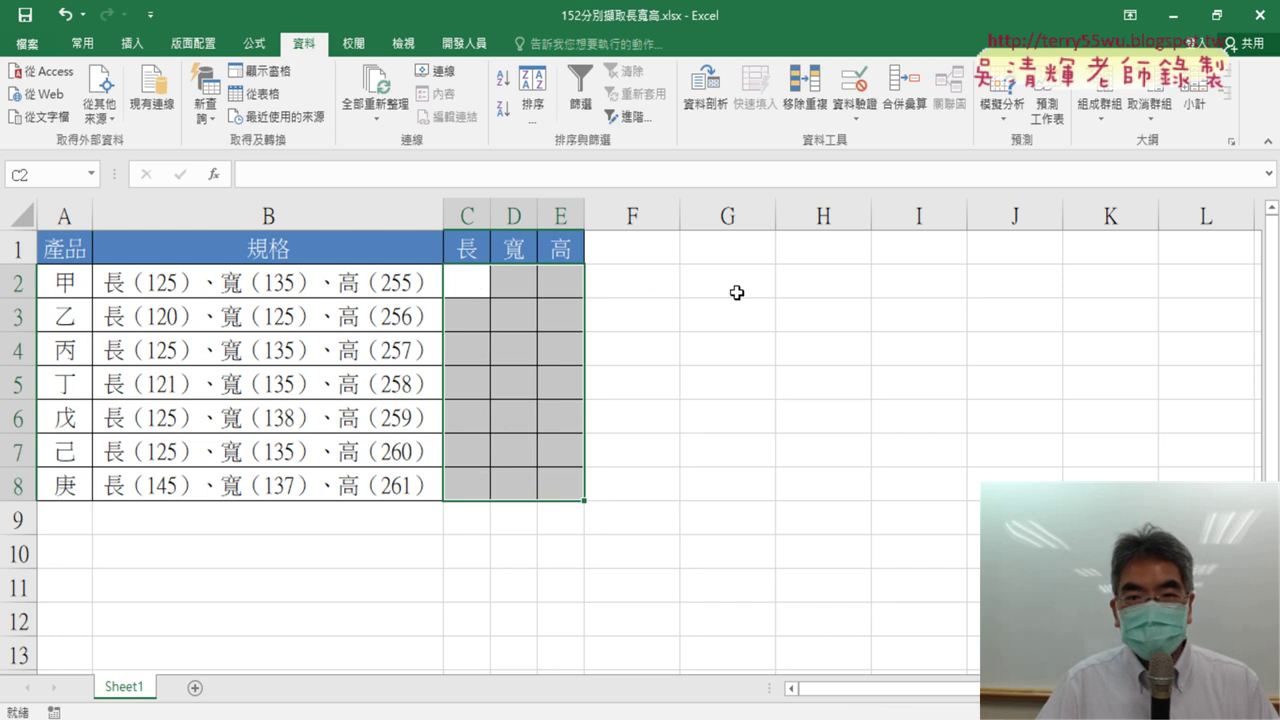
{"action": "left_click", "coordinate": [469, 280]}
{"action": "left_click_drag", "start_coordinate": [549, 482], "coordinate": [549, 483]}
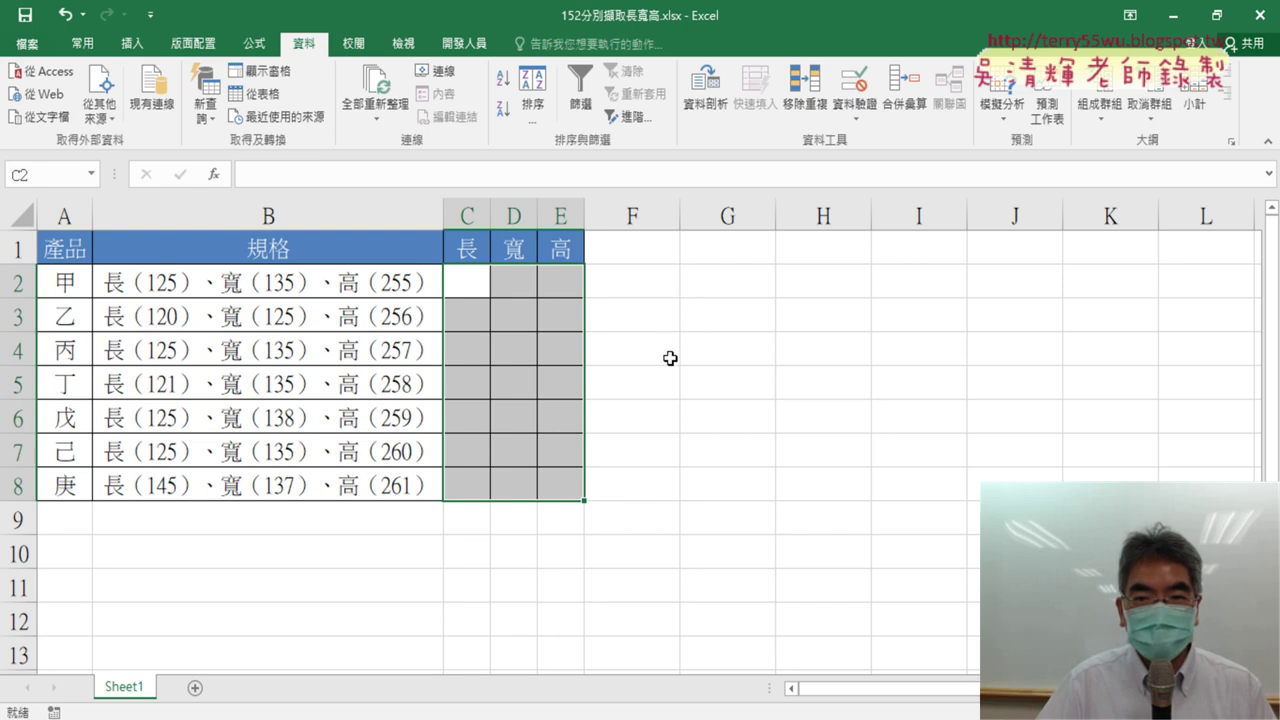
{"action": "left_click_drag", "start_coordinate": [452, 280], "coordinate": [576, 500]}
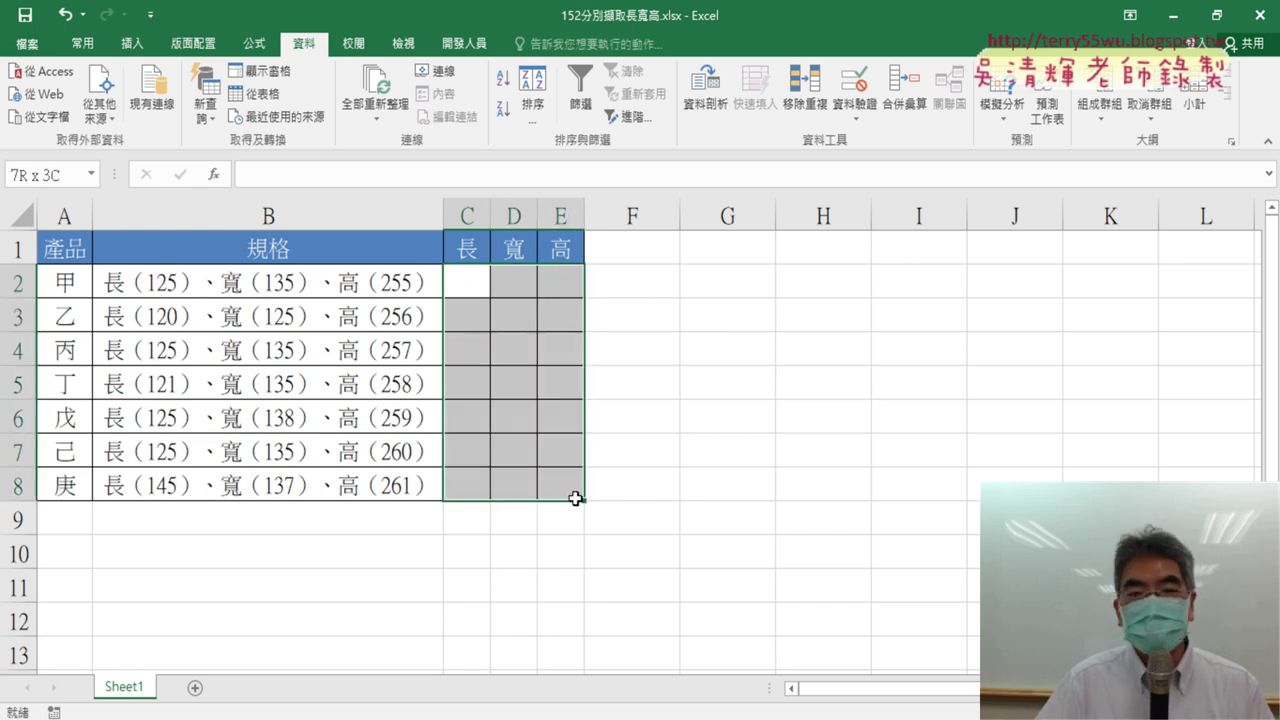